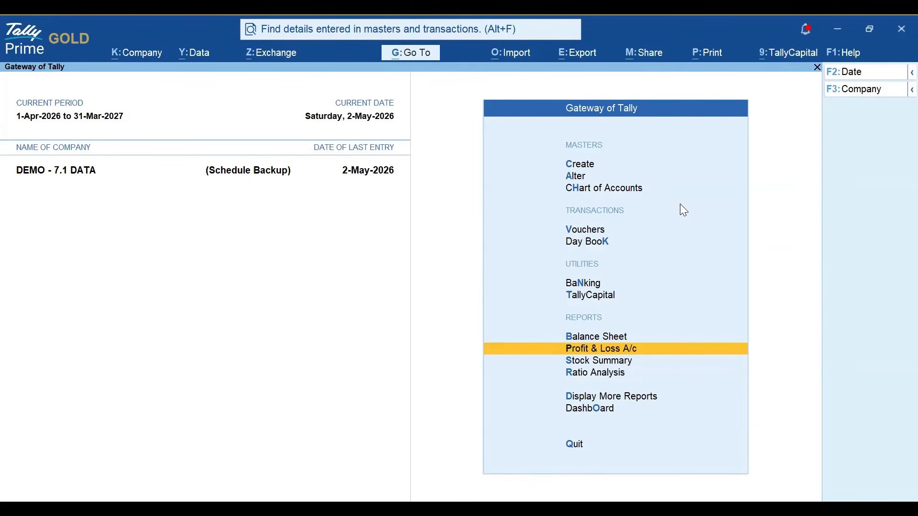
Step: Open Master Mapping from the Docs by Ira import options
{"action": "left_click", "coordinate": [511, 53]}
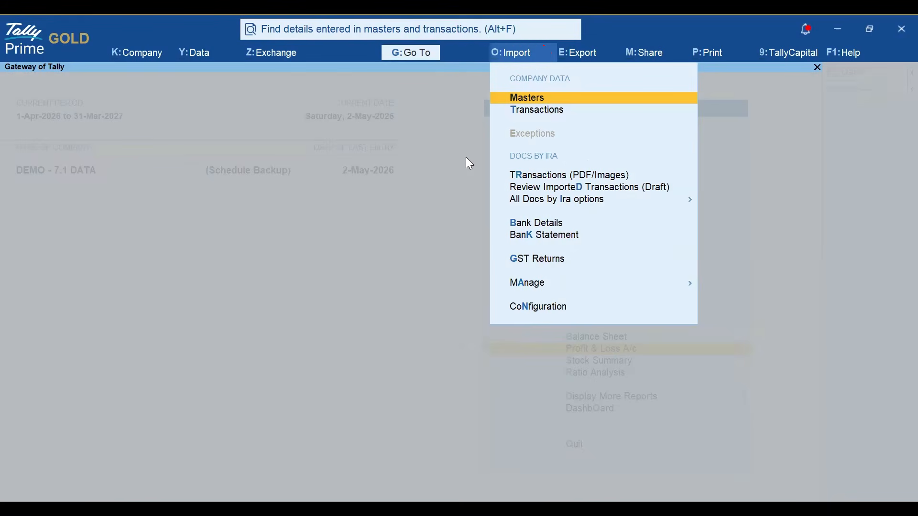
{"action": "key", "text": "Down"}
{"action": "key", "text": "Down"}
{"action": "key", "text": "Down"}
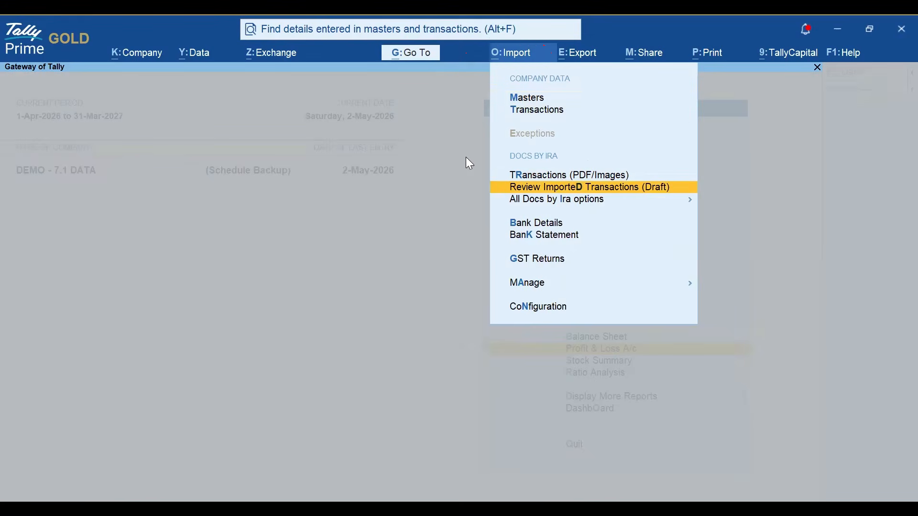
{"action": "key", "text": "Down"}
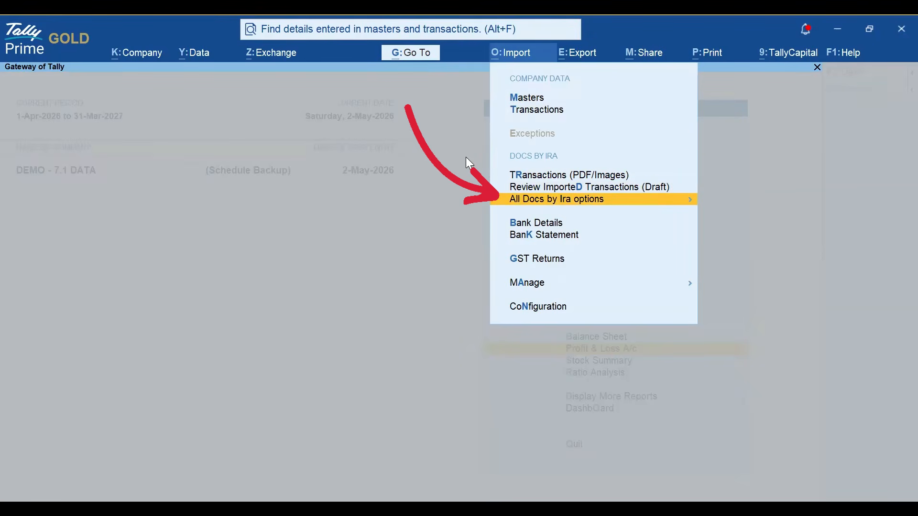
{"action": "key", "text": "Return"}
{"action": "key", "text": "Down"}
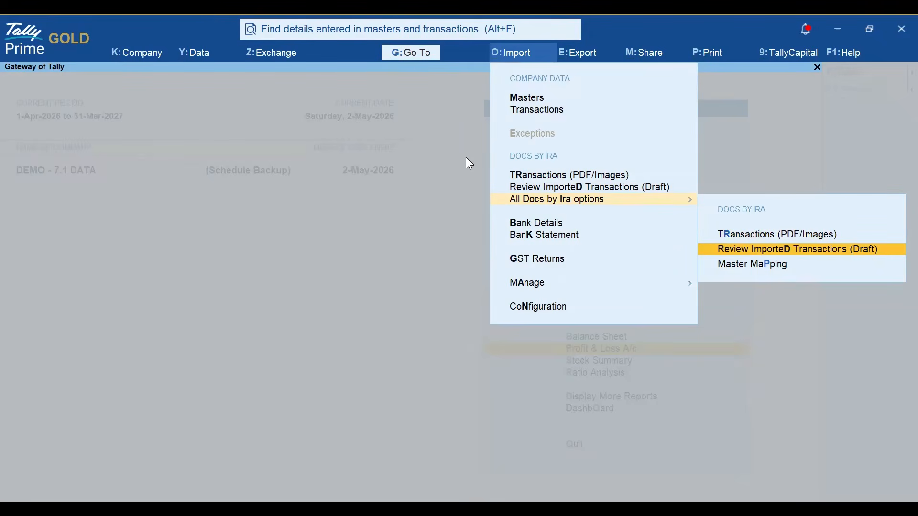
{"action": "key", "text": "Down"}
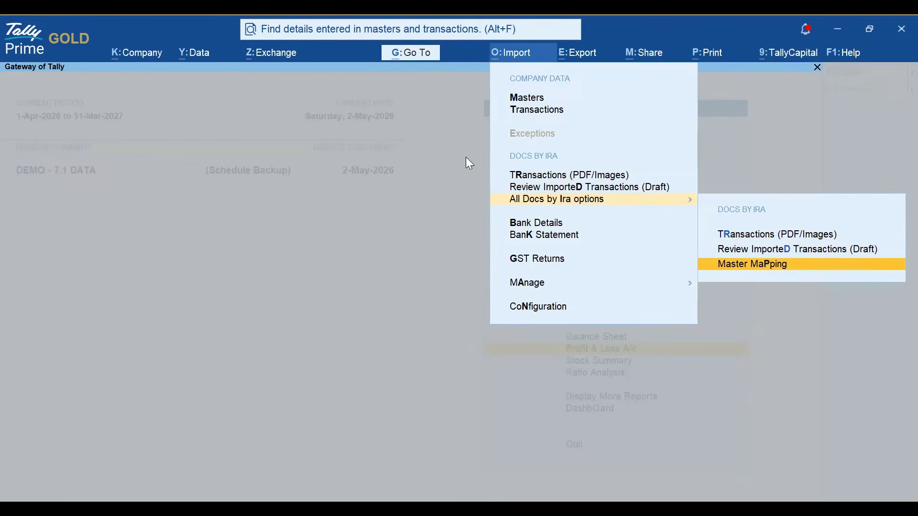
{"action": "key", "text": "Return"}
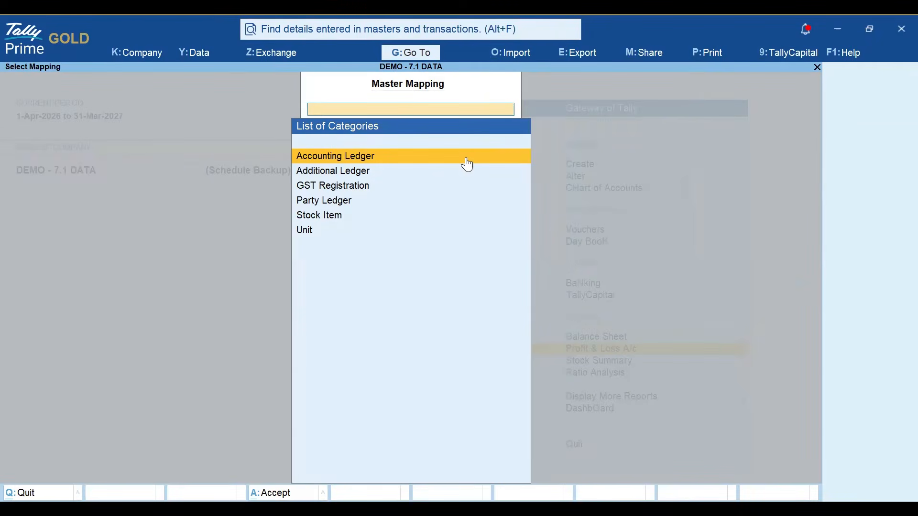
Step: Look through the master mapping categories from Accounting Ledger to Unit
{"action": "key", "text": "Down"}
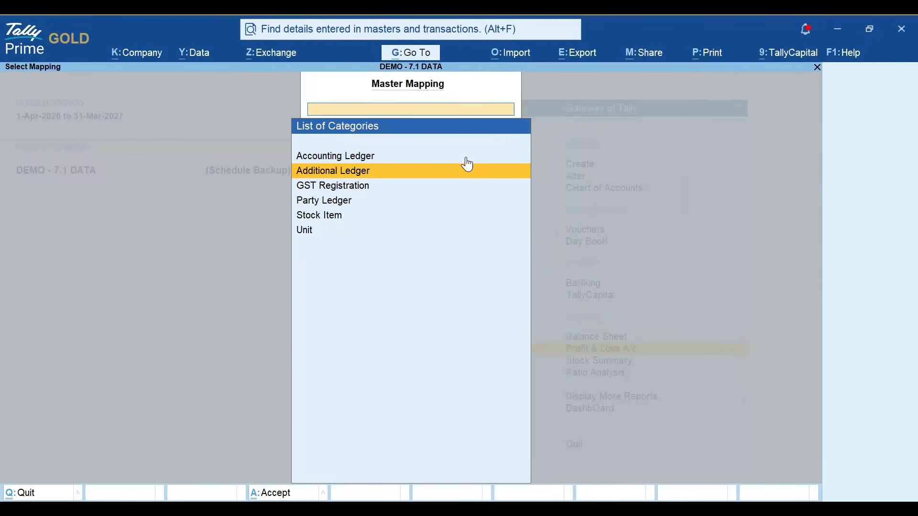
{"action": "key", "text": "Down"}
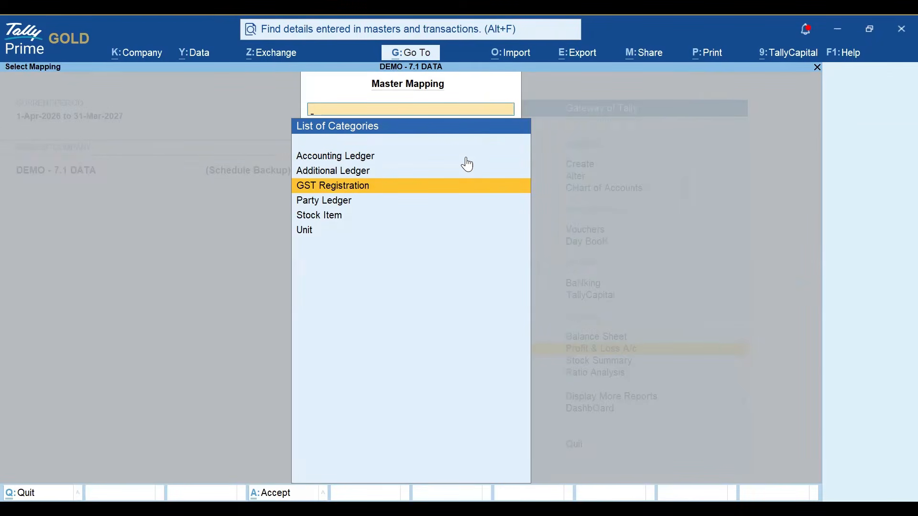
{"action": "key", "text": "Down"}
{"action": "key", "text": "Down"}
{"action": "key", "text": "Down"}
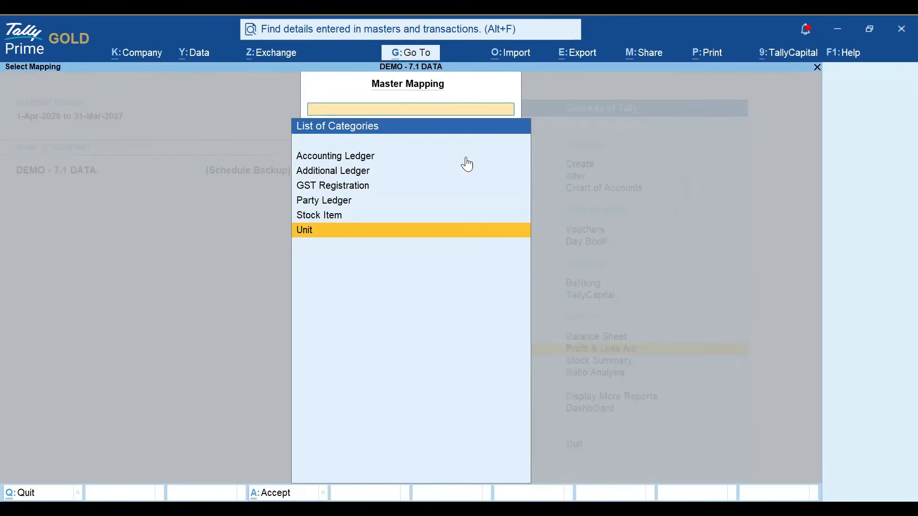
{"action": "key", "text": "Up"}
{"action": "key", "text": "Up"}
{"action": "key", "text": "Up"}
{"action": "key", "text": "Up"}
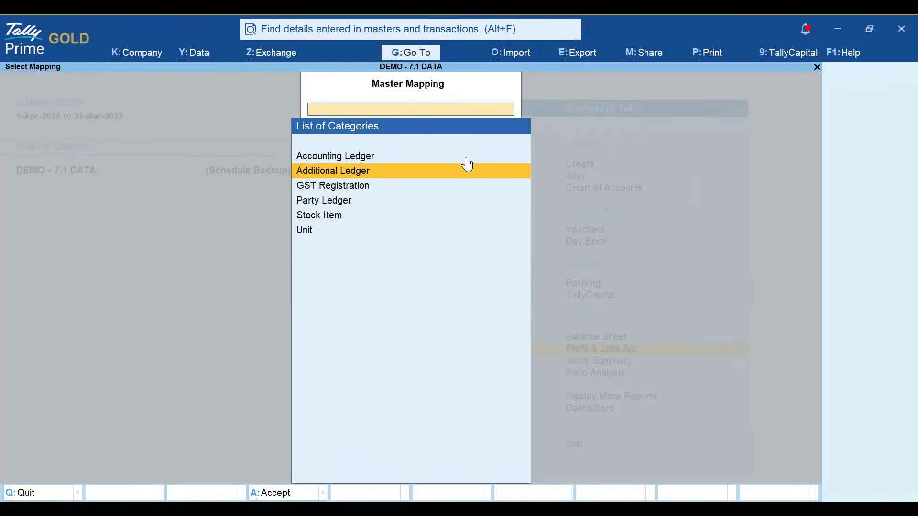
Step: Open the list of mapped party ledgers in the Party Ledger category
{"action": "key", "text": "Return"}
{"action": "key", "text": "Escape"}
{"action": "key", "text": "Down"}
{"action": "key", "text": "Down"}
{"action": "key", "text": "Return"}
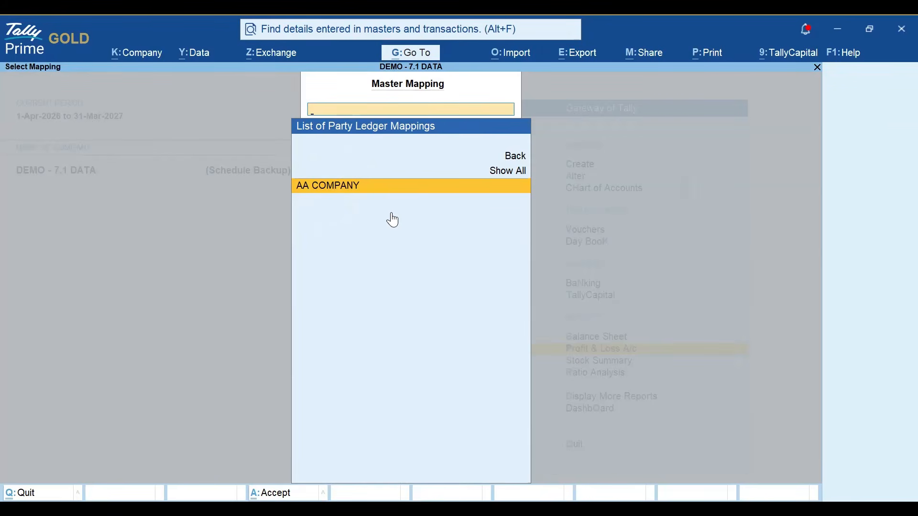
Step: Show all party ledgers in the mapping list, look through them, and return to the categories
{"action": "key", "text": "Up"}
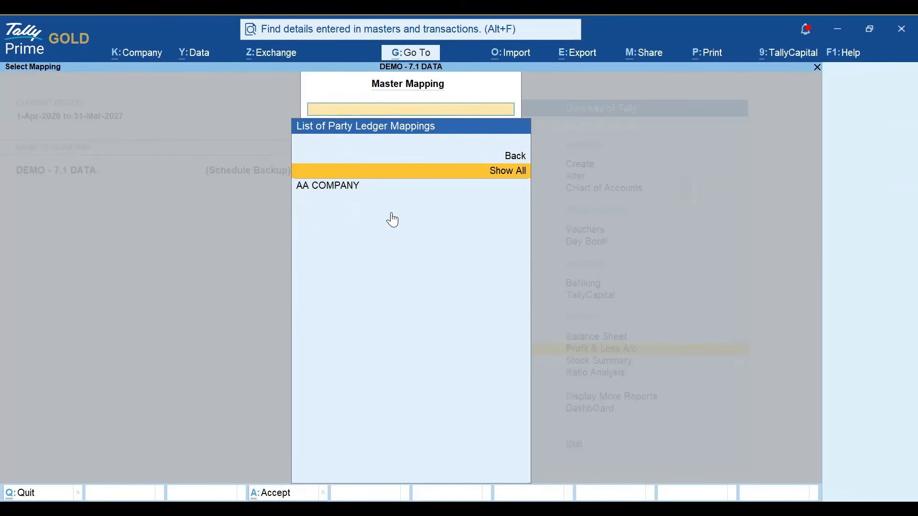
{"action": "key", "text": "Return"}
{"action": "key", "text": "Down"}
{"action": "key", "text": "Down"}
{"action": "key", "text": "Down"}
{"action": "key", "text": "Down"}
{"action": "key", "text": "Down"}
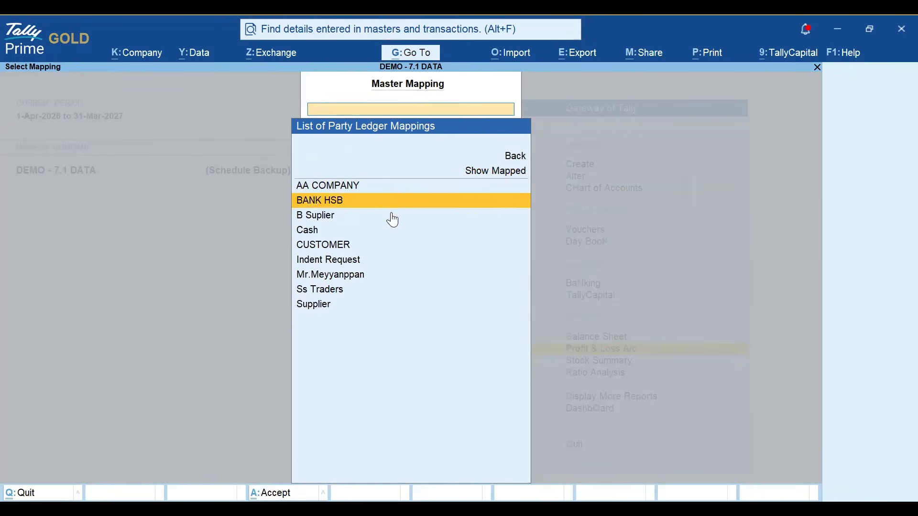
{"action": "key", "text": "Down"}
{"action": "key", "text": "Down"}
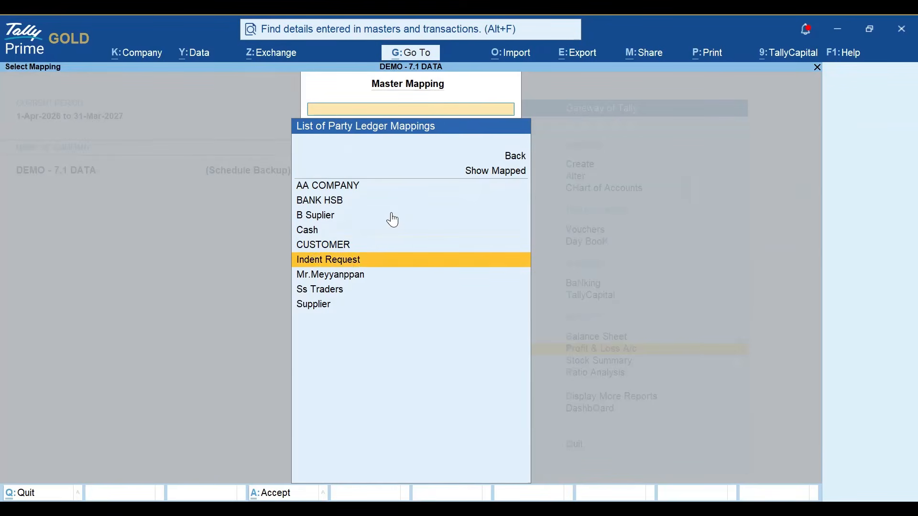
{"action": "key", "text": "Escape"}
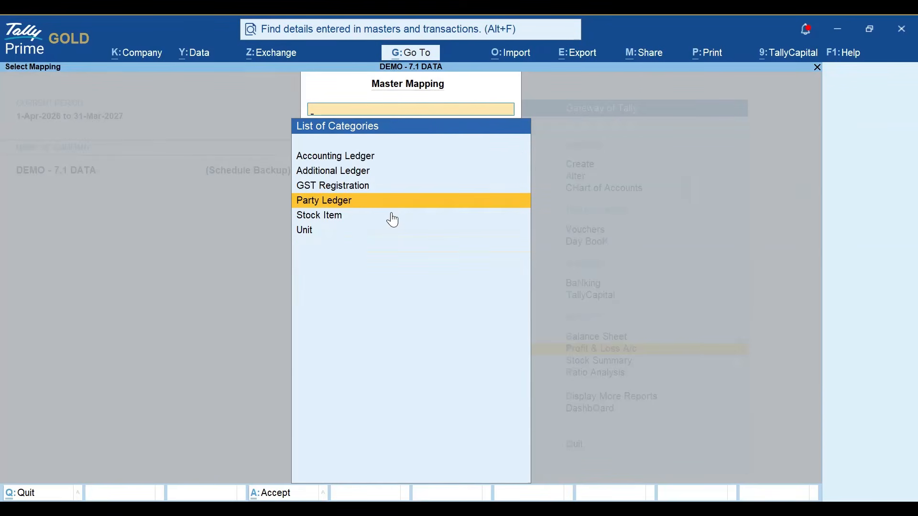
Step: View the Accounting Ledger mapping form and quit it without entering a mapping
{"action": "key", "text": "Up"}
{"action": "key", "text": "Up"}
{"action": "key", "text": "Up"}
{"action": "key", "text": "Return"}
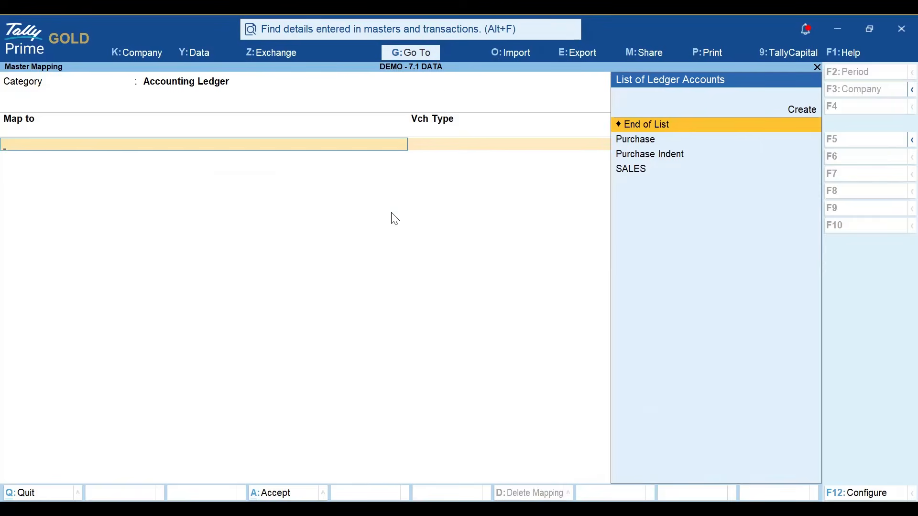
{"action": "key", "text": "Escape"}
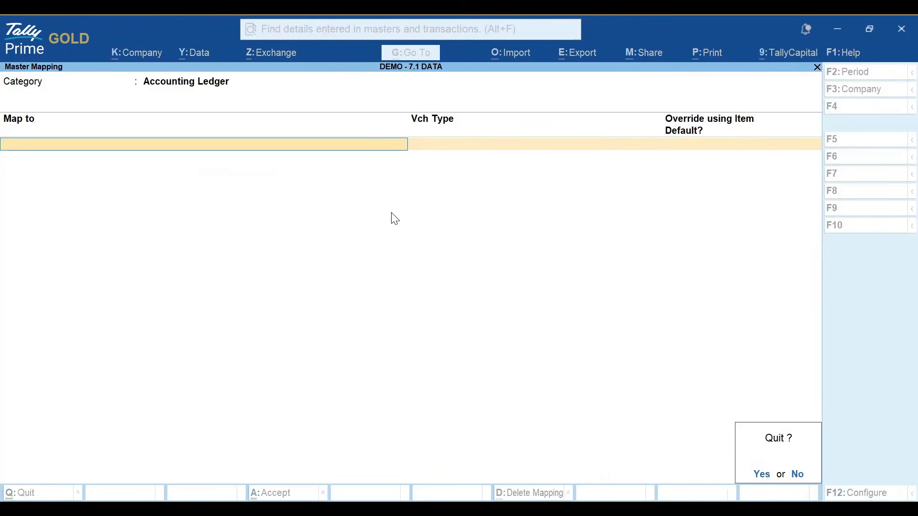
{"action": "key", "text": "Return"}
Step: Open the list of mapped stock items in the Stock Item category
{"action": "key", "text": "Down"}
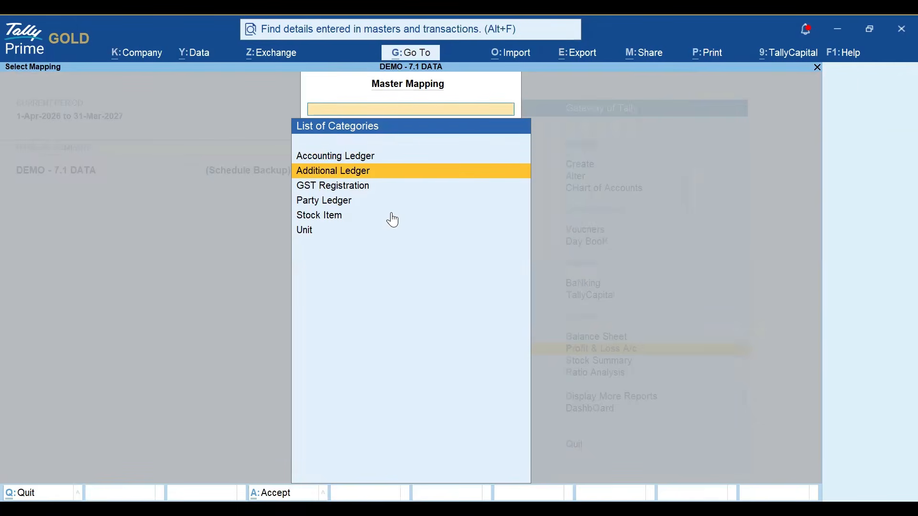
{"action": "key", "text": "Down"}
{"action": "key", "text": "Down"}
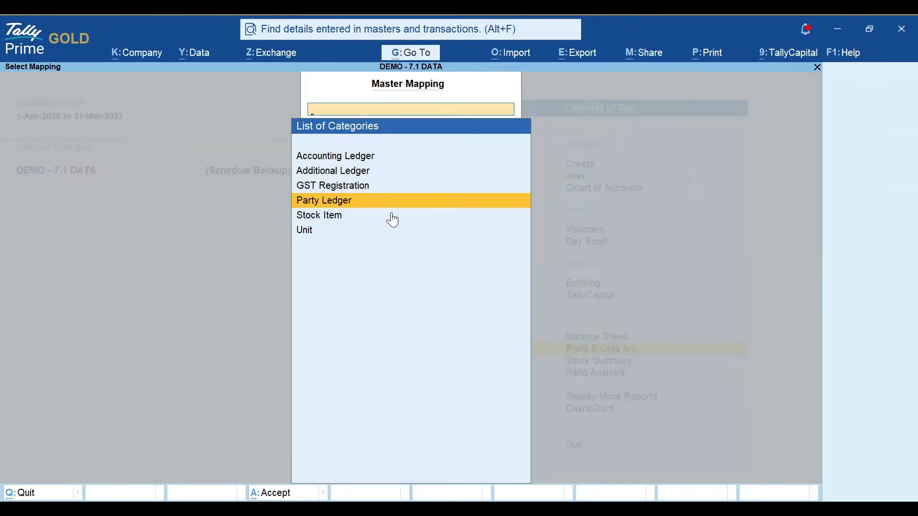
{"action": "key", "text": "Down"}
{"action": "key", "text": "Return"}
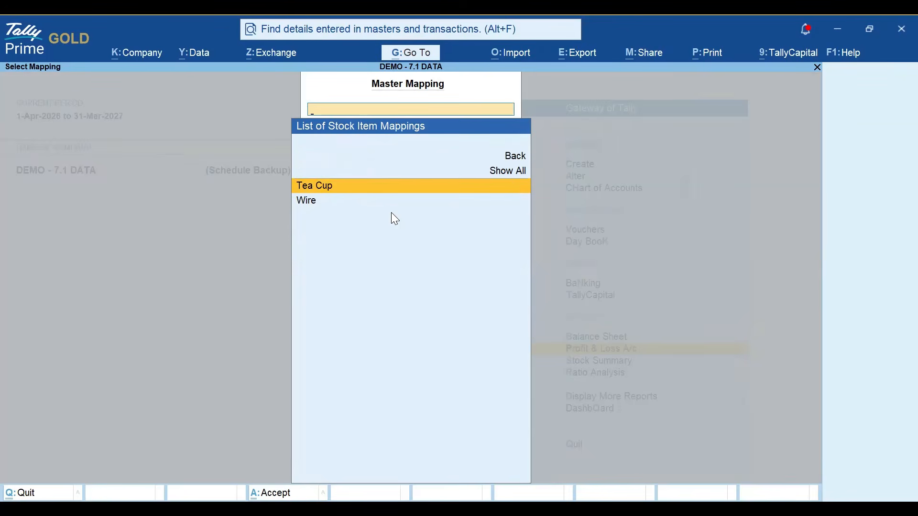
Step: Show all stock items in the mapping list and open the mapping of Tea Cup
{"action": "key", "text": "Up"}
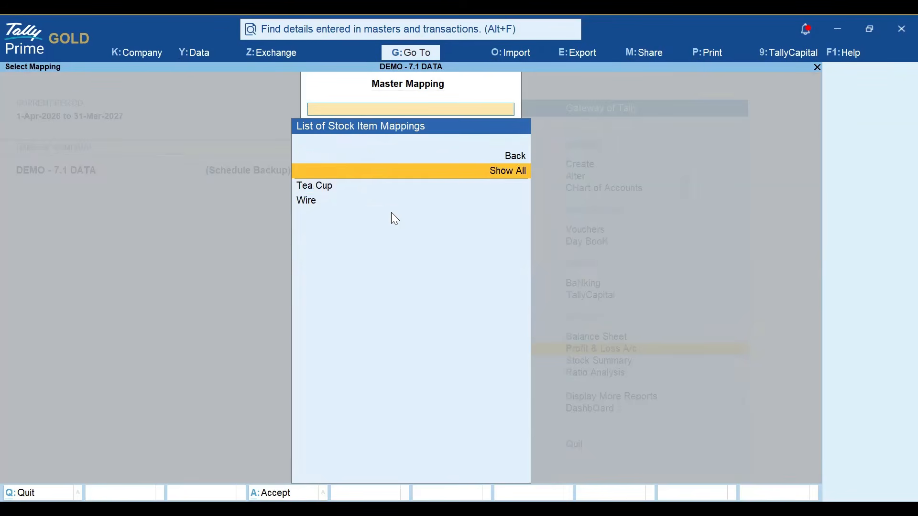
{"action": "key", "text": "Return"}
{"action": "key", "text": "Down"}
{"action": "key", "text": "Down"}
{"action": "key", "text": "Down"}
{"action": "key", "text": "Down"}
{"action": "key", "text": "Down"}
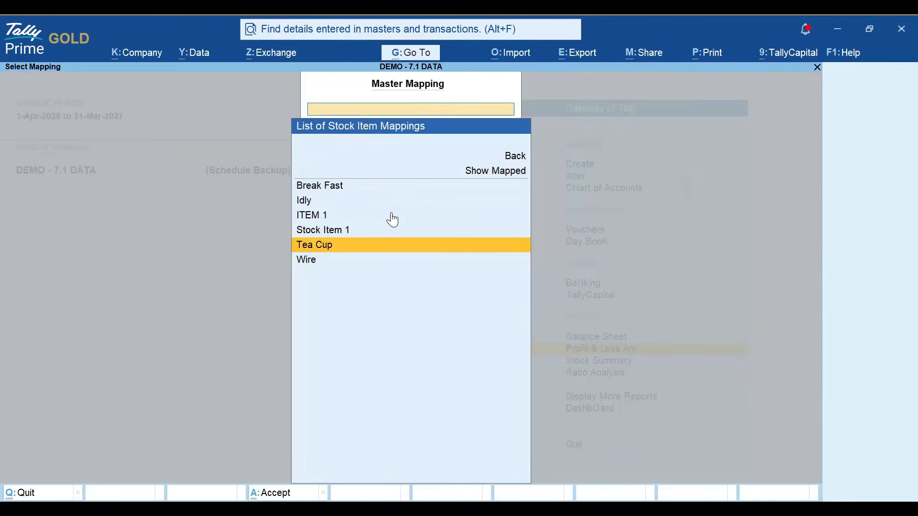
{"action": "key", "text": "Down"}
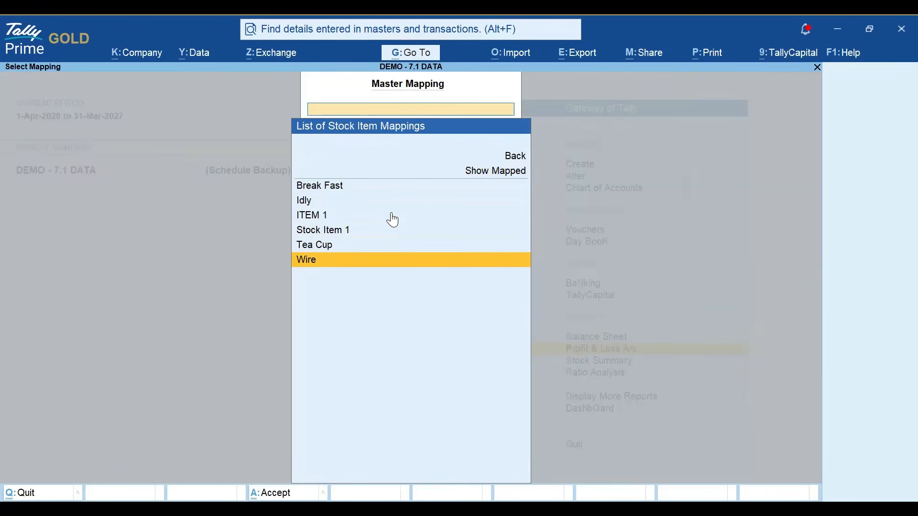
{"action": "key", "text": "Up"}
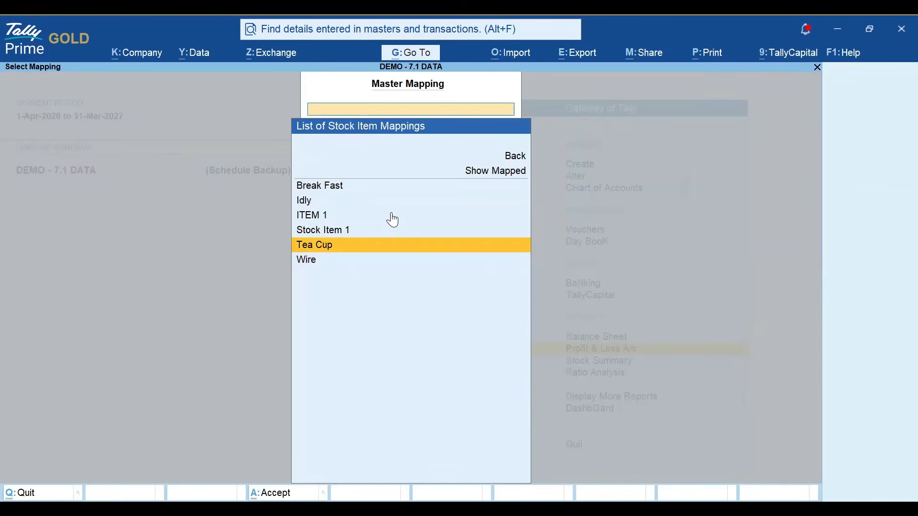
{"action": "key", "text": "Down"}
{"action": "key", "text": "Up"}
{"action": "key", "text": "Return"}
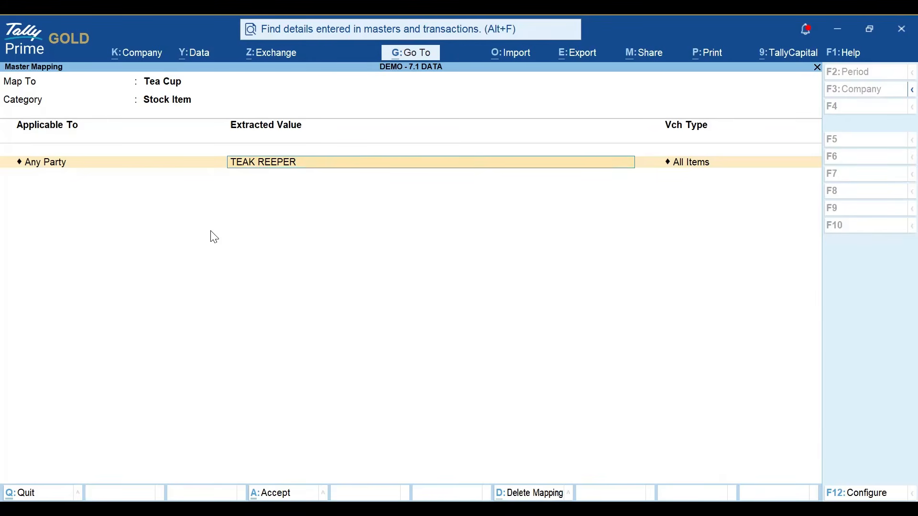
Step: Make the TEAK REEPER mapping of the Tea Cup item applicable to AA COMPANY
{"action": "key", "text": "BackSpace"}
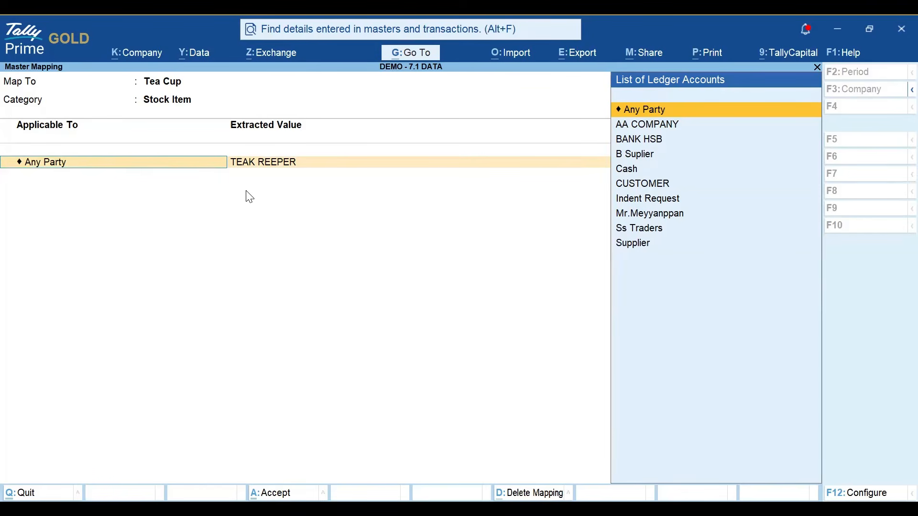
{"action": "key", "text": "Down"}
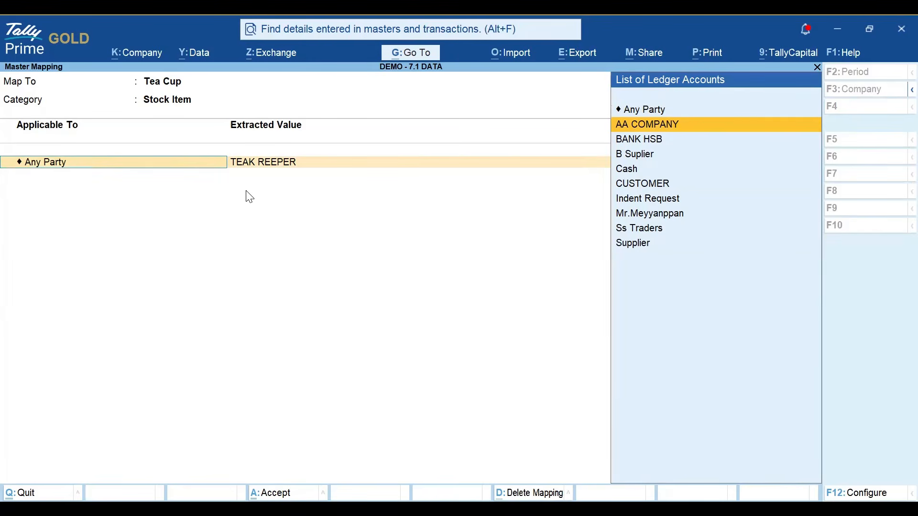
{"action": "key", "text": "Return"}
{"action": "key", "text": "Return"}
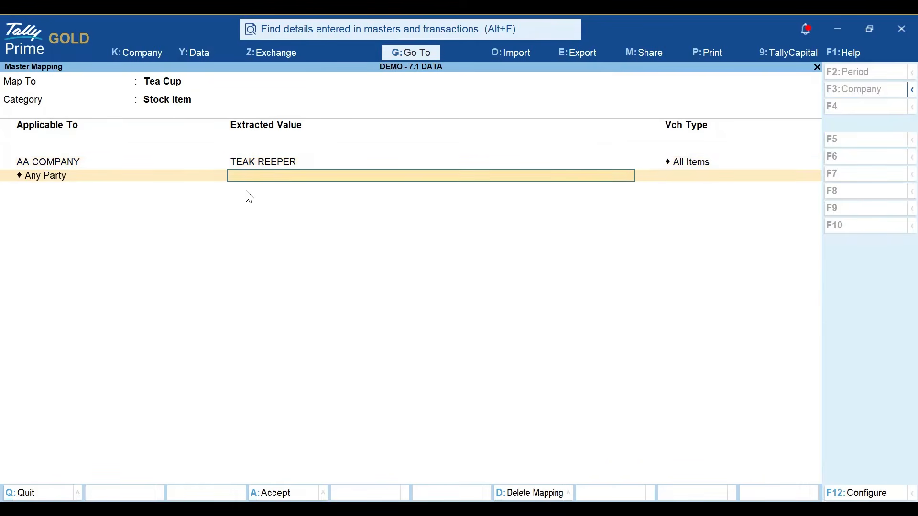
Step: Examine the voucher types that the TEAK REEPER mapping can be restricted to
{"action": "key", "text": "BackSpace"}
{"action": "key", "text": "BackSpace"}
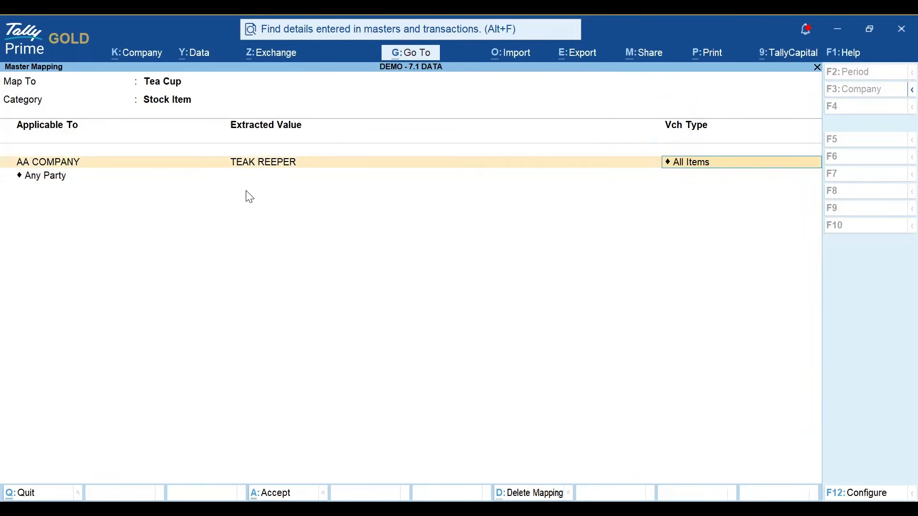
{"action": "key", "text": "BackSpace"}
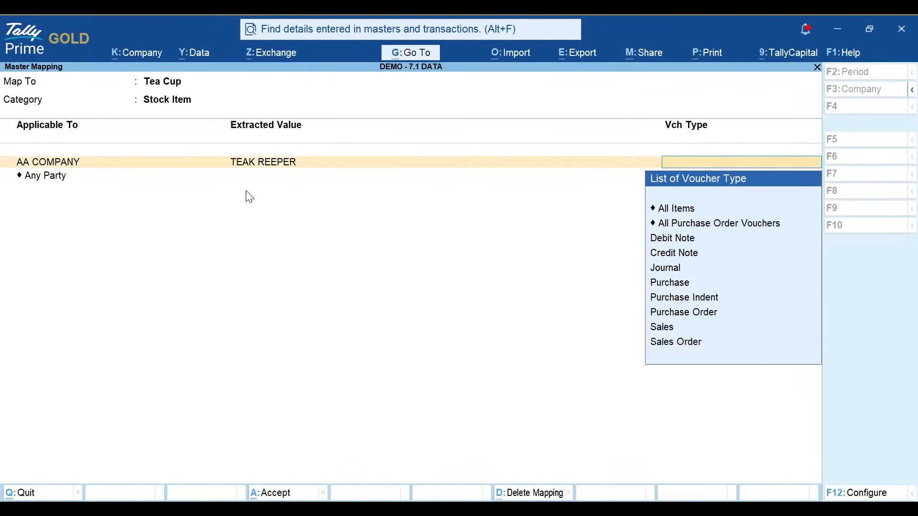
{"action": "key", "text": "Down"}
{"action": "key", "text": "Down"}
{"action": "key", "text": "Down"}
{"action": "key", "text": "Down"}
{"action": "key", "text": "Down"}
{"action": "key", "text": "Down"}
{"action": "key", "text": "Down"}
{"action": "key", "text": "Down"}
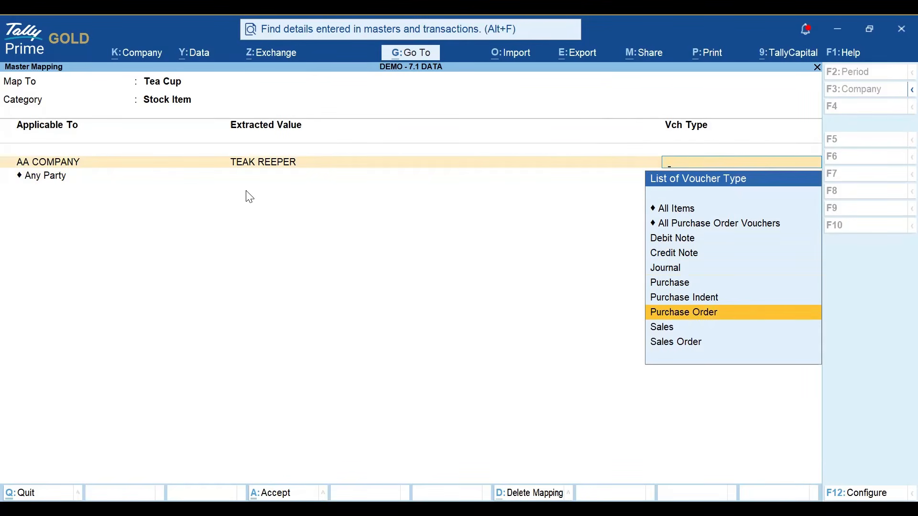
{"action": "key", "text": "Down"}
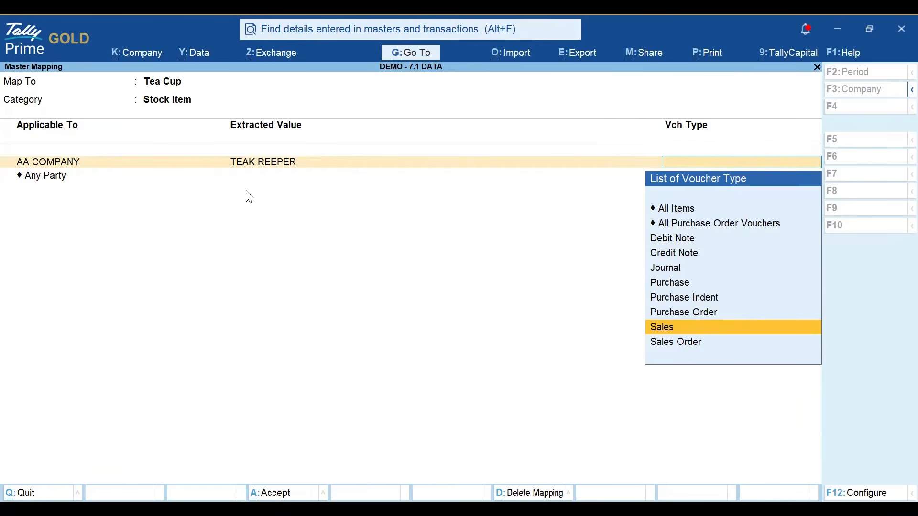
{"action": "key", "text": "Up"}
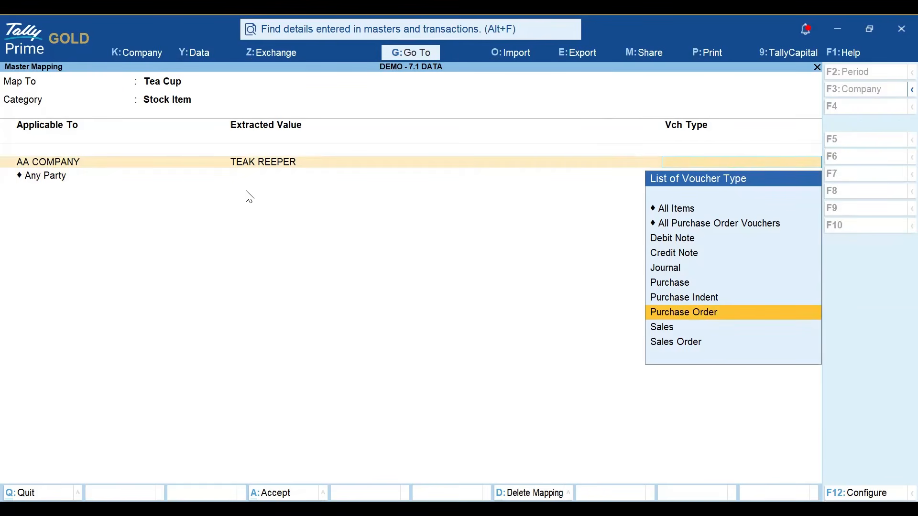
{"action": "key", "text": "Home"}
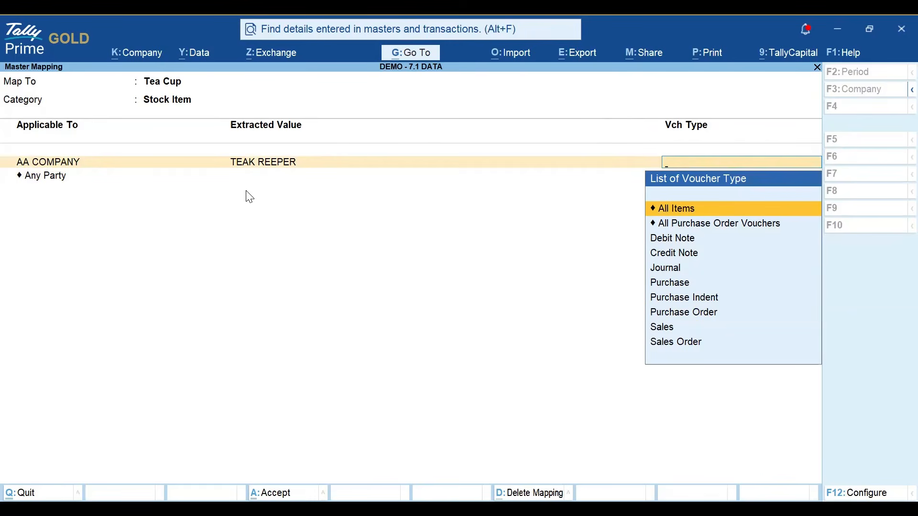
Step: Quit the Tea Cup mapping without saving and return to the Gateway of Tally
{"action": "key", "text": "Escape"}
{"action": "key", "text": "y"}
{"action": "key", "text": "Escape"}
{"action": "key", "text": "Escape"}
{"action": "key", "text": "Escape"}
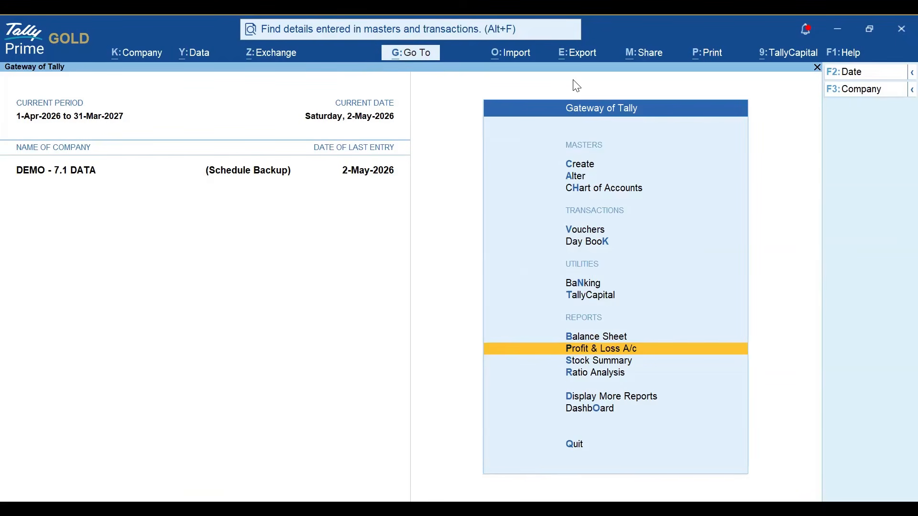
Step: Import the file sales 4.pdf as a Sales transaction in Item Invoice mode through Docs by Ira
{"action": "left_click", "coordinate": [514, 52]}
{"action": "key", "text": "Down"}
{"action": "key", "text": "Down"}
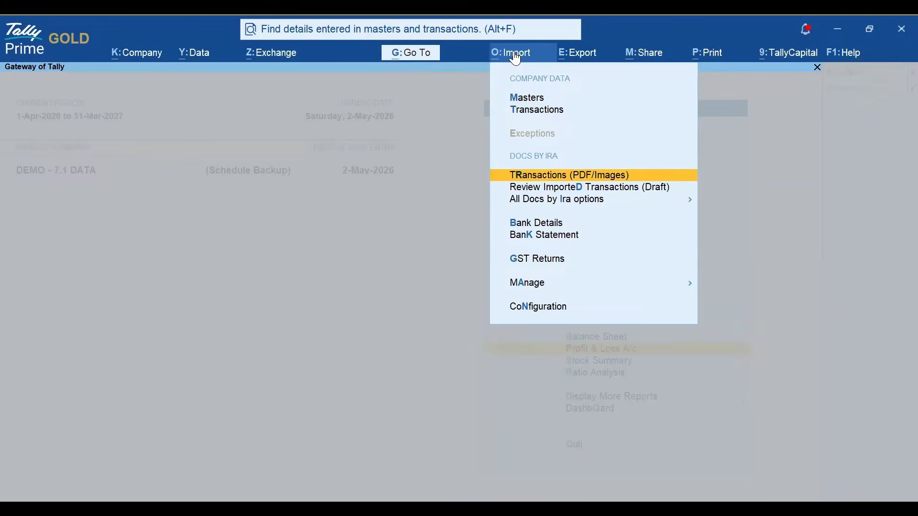
{"action": "key", "text": "Return"}
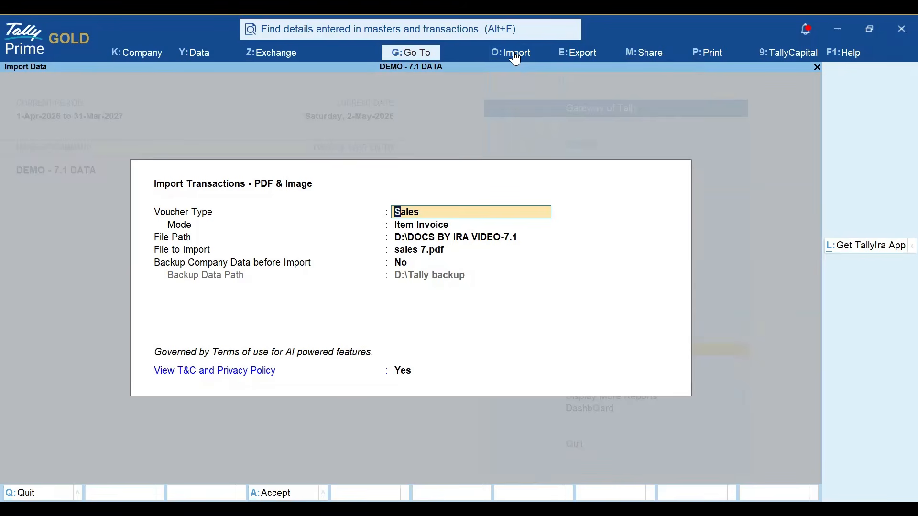
{"action": "key", "text": "Return"}
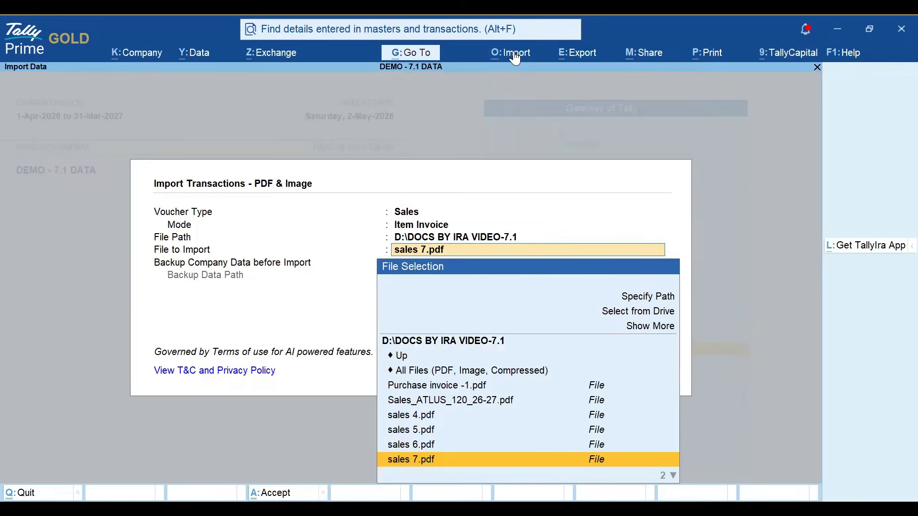
{"action": "key", "text": "Down"}
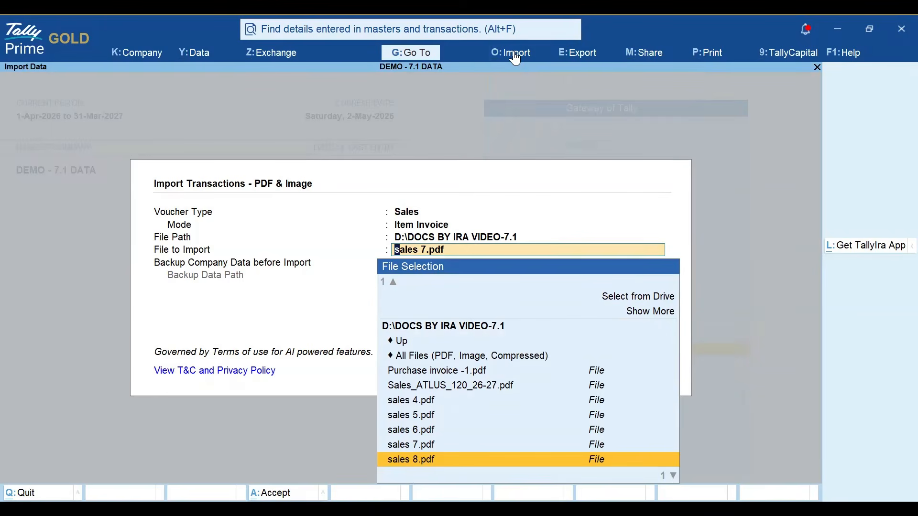
{"action": "left_click", "coordinate": [430, 406]}
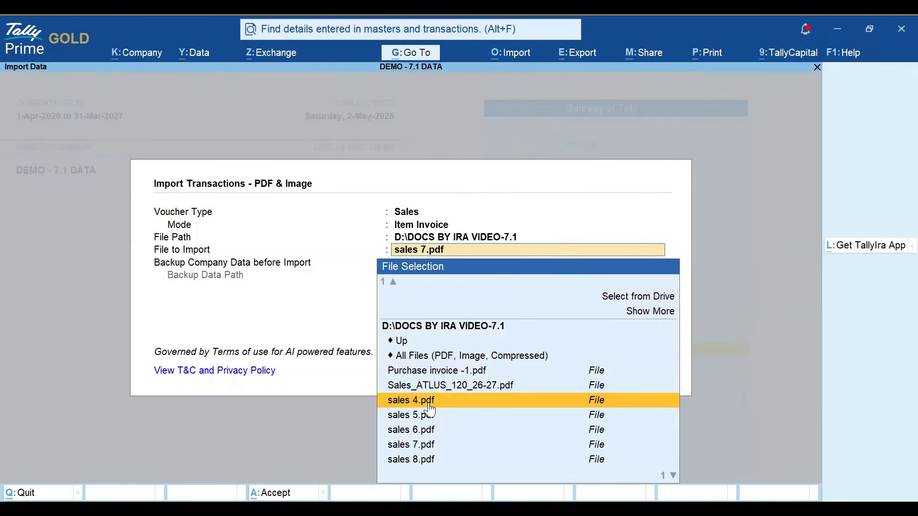
{"action": "left_click", "coordinate": [430, 404]}
{"action": "key", "text": "Return"}
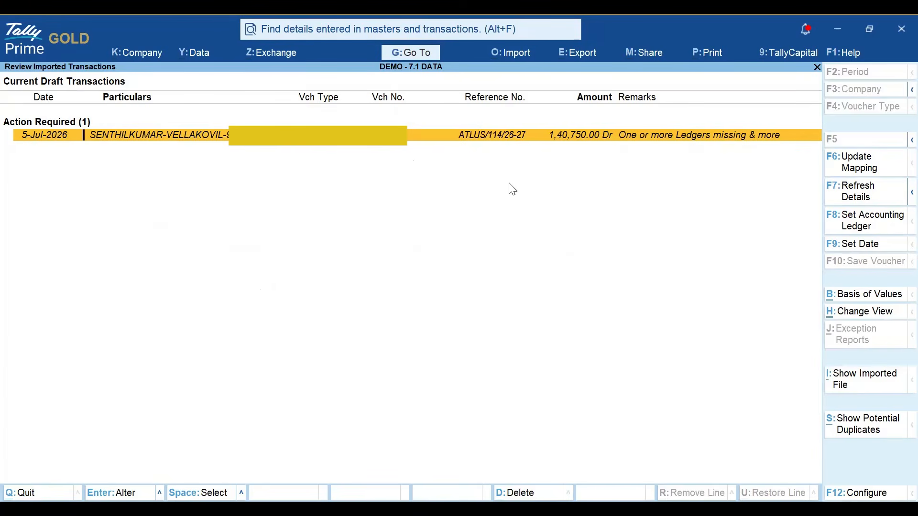
Step: Open the imported draft sales voucher and try changing its party account to AA COMPANY with updated address and tax registration details
{"action": "key", "text": "Return"}
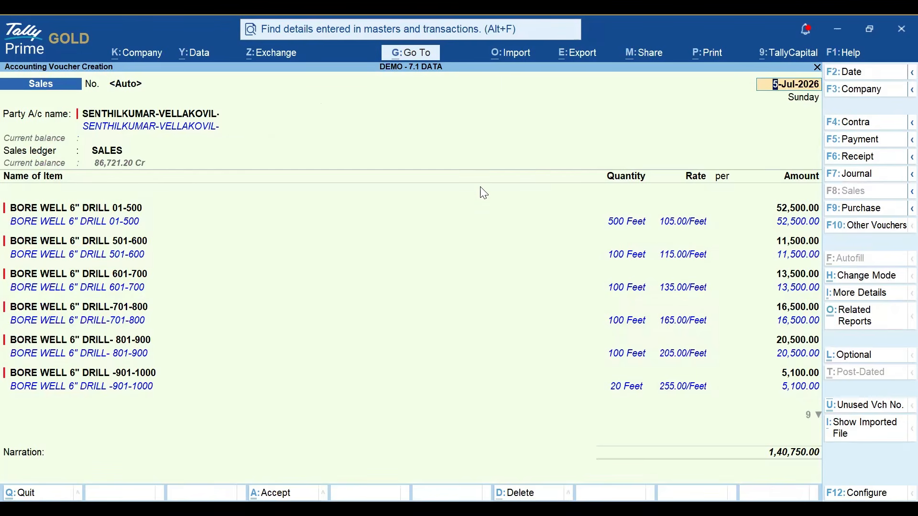
{"action": "key", "text": "Return"}
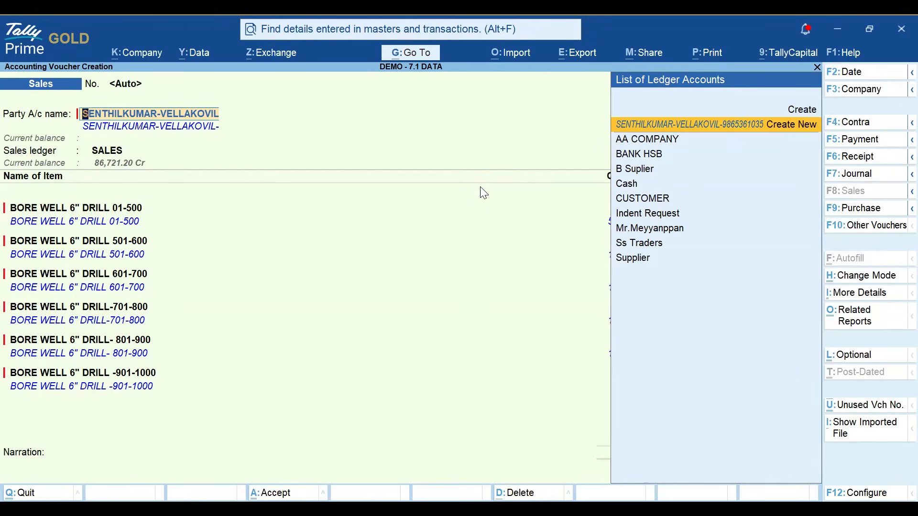
{"action": "key", "text": "Down"}
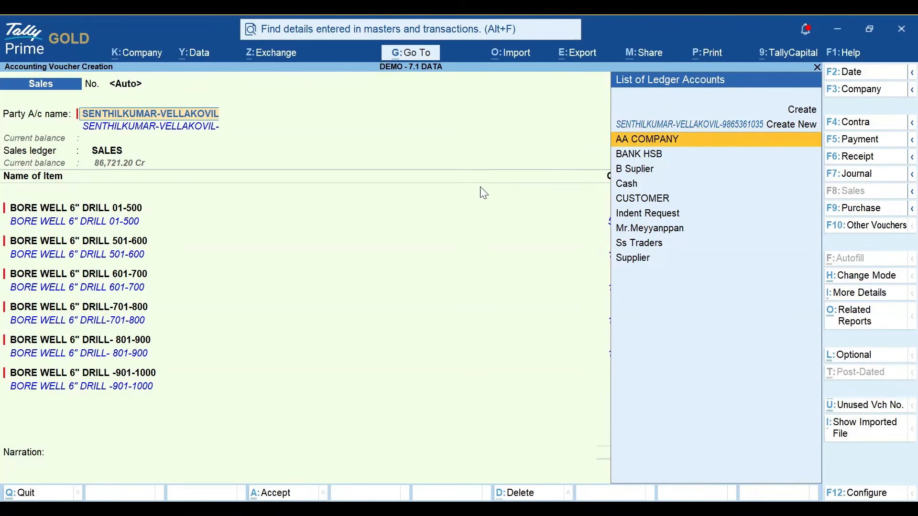
{"action": "key", "text": "Down"}
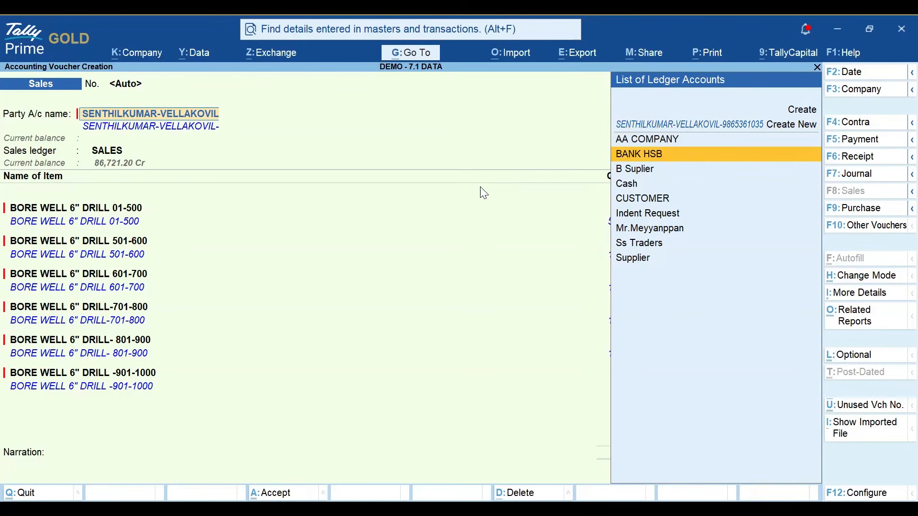
{"action": "key", "text": "Down"}
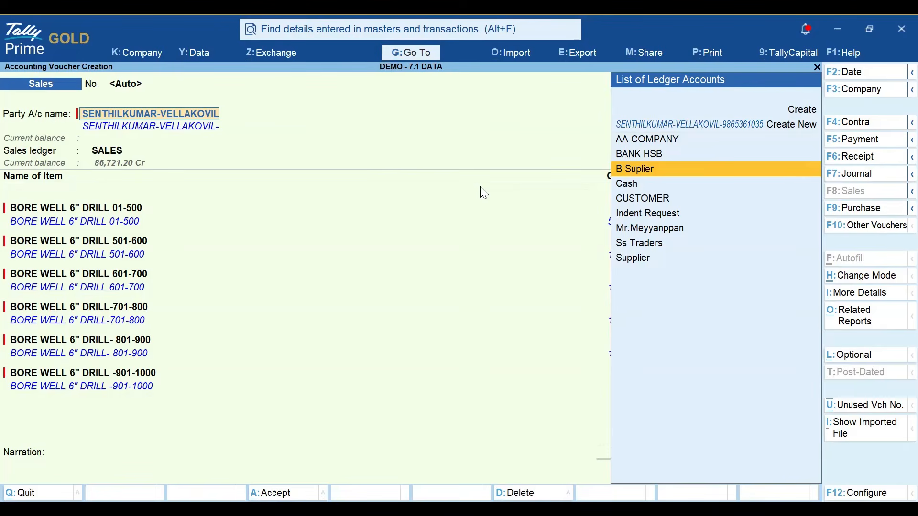
{"action": "key", "text": "Down"}
{"action": "key", "text": "Up"}
{"action": "key", "text": "Up"}
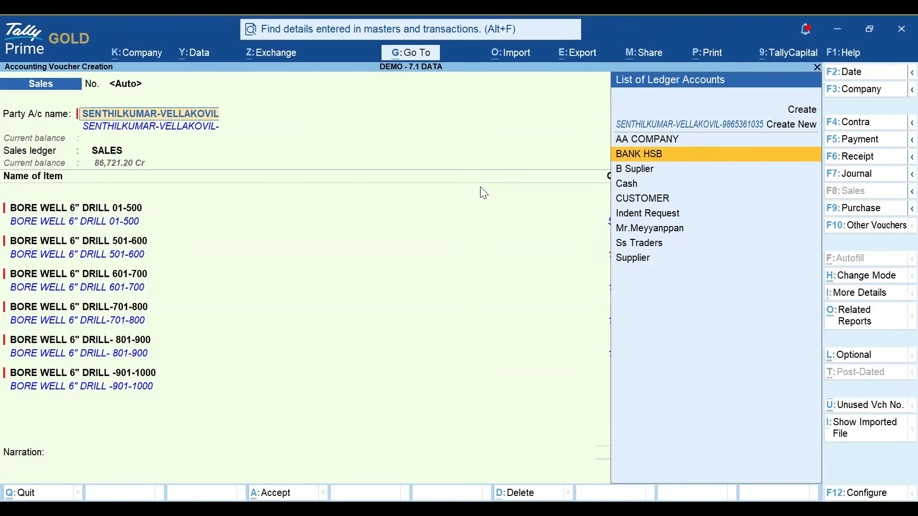
{"action": "key", "text": "Up"}
{"action": "key", "text": "Return"}
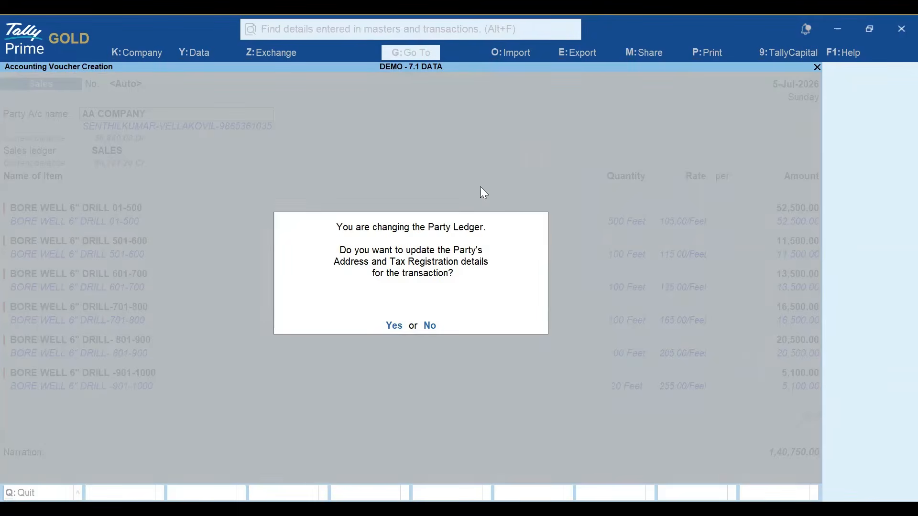
{"action": "key", "text": "y"}
Step: Quit the draft sales voucher without saving and return to the Gateway of Tally
{"action": "key", "text": "Escape"}
{"action": "key", "text": "y"}
{"action": "key", "text": "Escape"}
{"action": "key", "text": "y"}
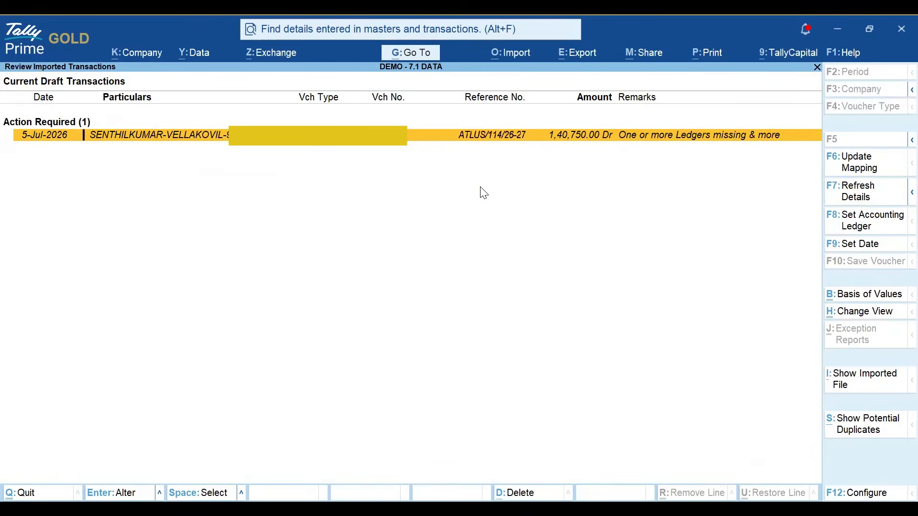
{"action": "key", "text": "Return"}
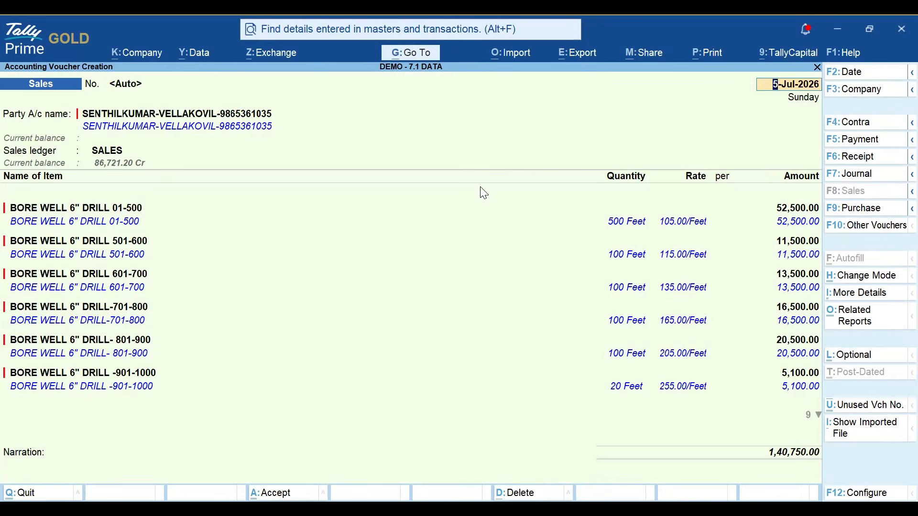
{"action": "key", "text": "Escape"}
{"action": "key", "text": "Escape"}
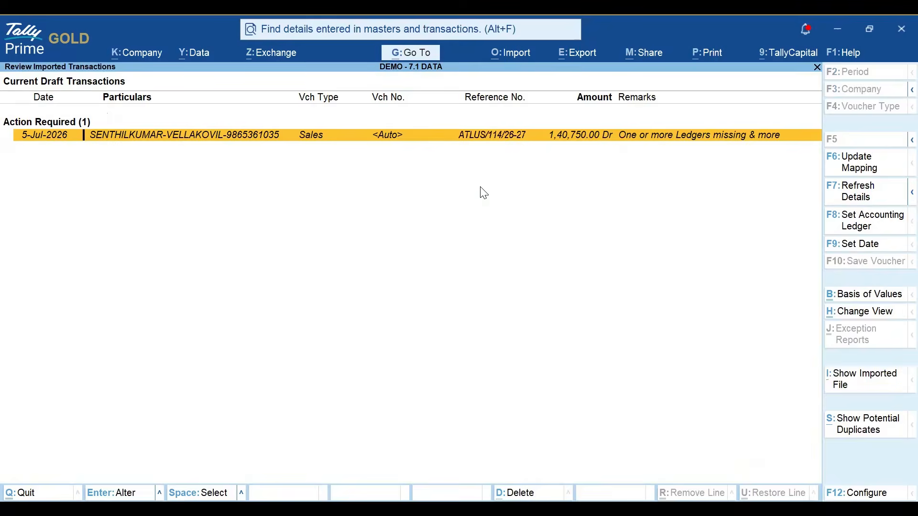
{"action": "key", "text": "Escape"}
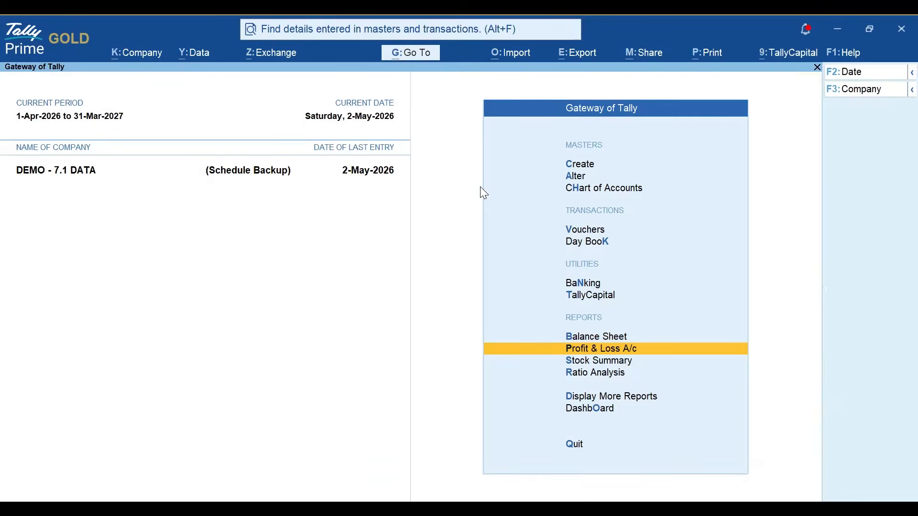
Step: Open Master Mapping from all the Docs by Ira import options
{"action": "left_click", "coordinate": [513, 62]}
{"action": "key", "text": "Down"}
{"action": "key", "text": "Down"}
{"action": "key", "text": "Down"}
{"action": "key", "text": "Down"}
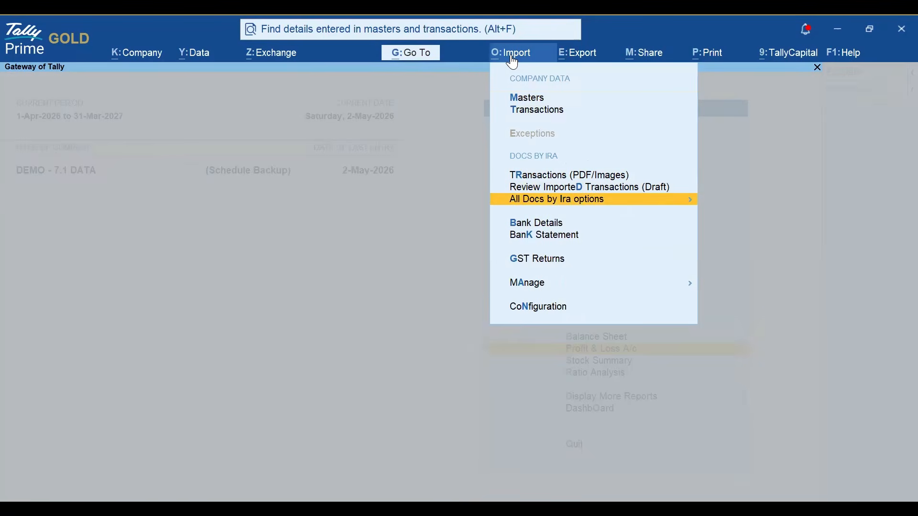
{"action": "key", "text": "Return"}
{"action": "key", "text": "Down"}
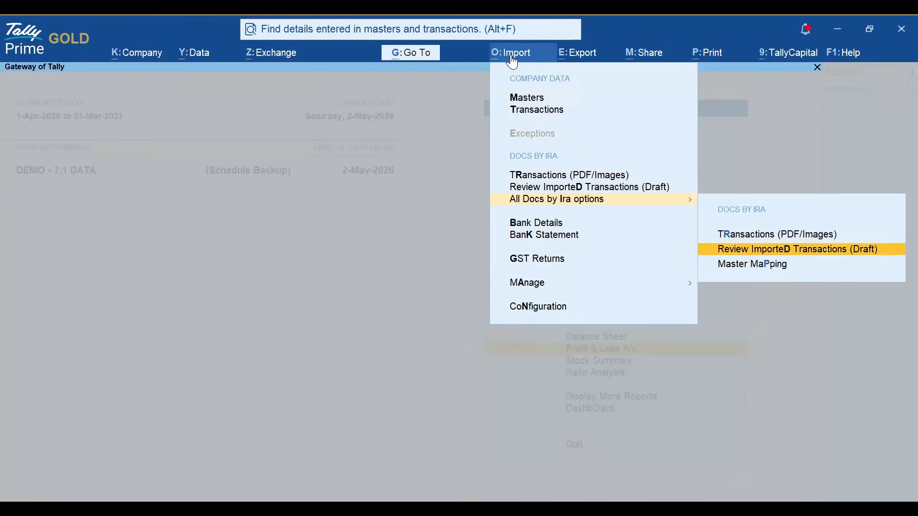
{"action": "key", "text": "Down"}
{"action": "key", "text": "Return"}
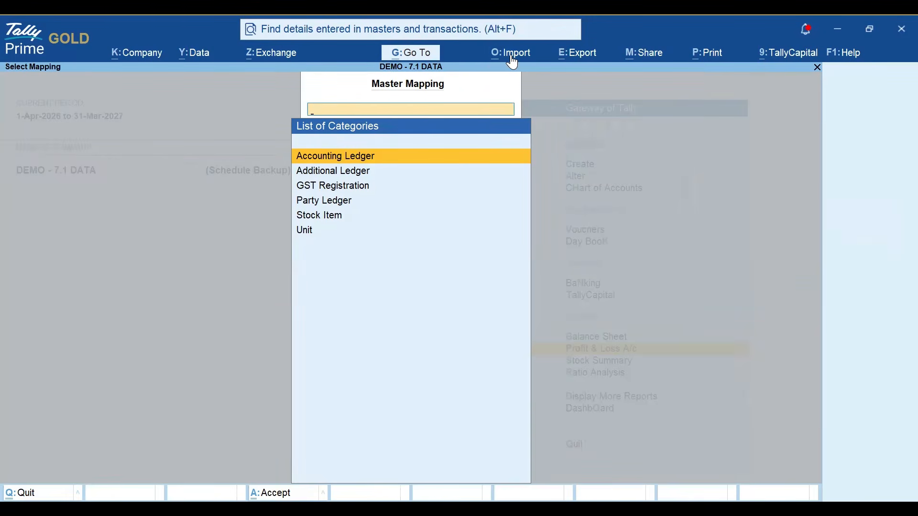
Step: Open the Tea Cup mapping in the Stock Item category and go through its TEAK REEPER entry
{"action": "key", "text": "Down"}
{"action": "key", "text": "Down"}
{"action": "key", "text": "Down"}
{"action": "key", "text": "Down"}
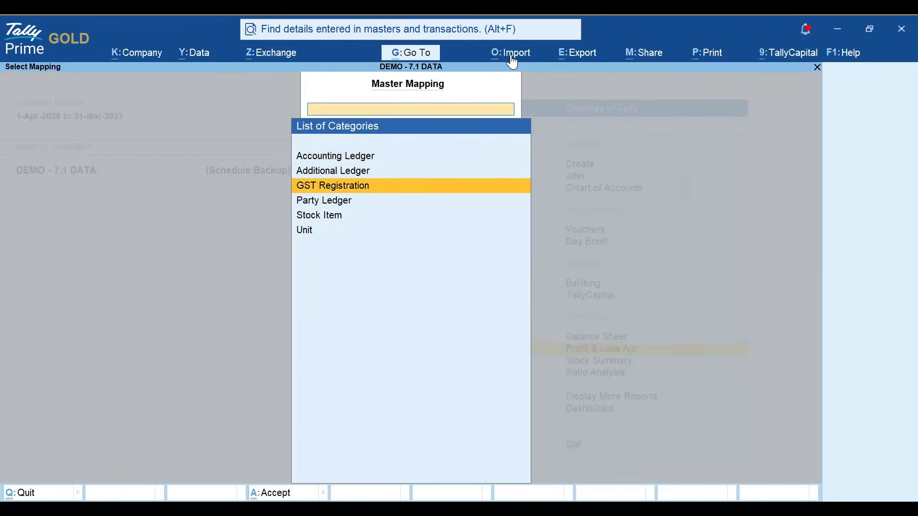
{"action": "key", "text": "Return"}
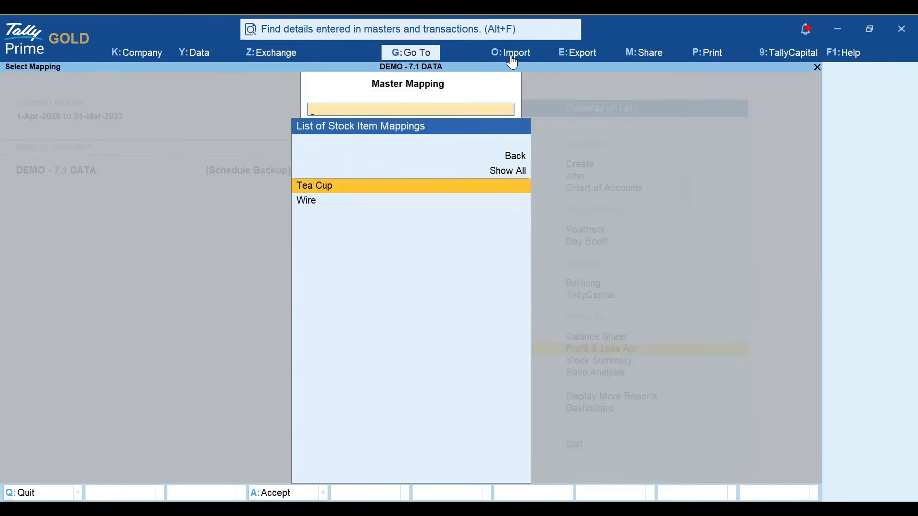
{"action": "key", "text": "Return"}
{"action": "key", "text": "Return"}
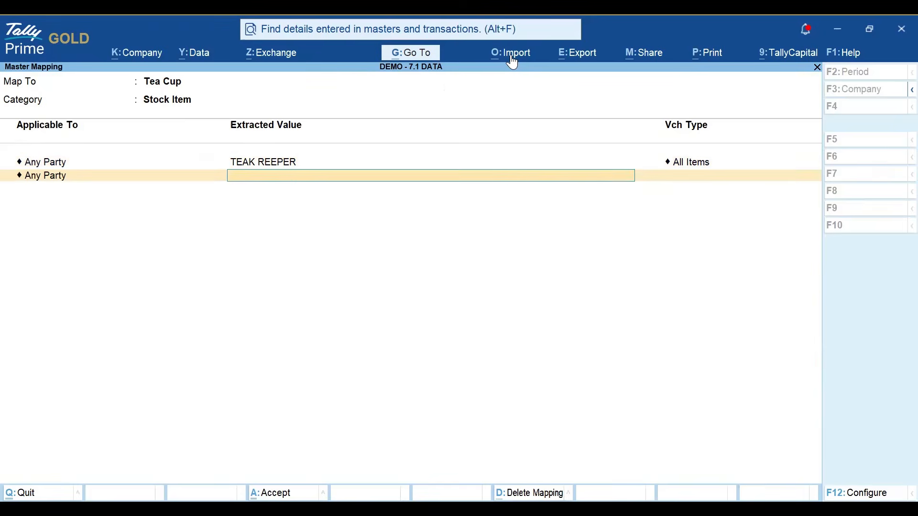
{"action": "key", "text": "Return"}
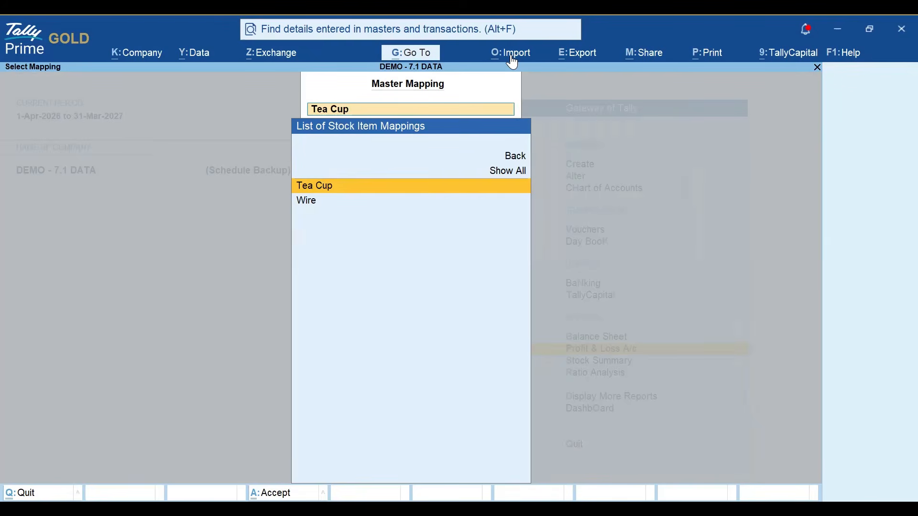
Step: Show all stock items in the mapping list and examine the parties that the Stock Item 1 mapping can apply to
{"action": "key", "text": "Up"}
{"action": "key", "text": "Return"}
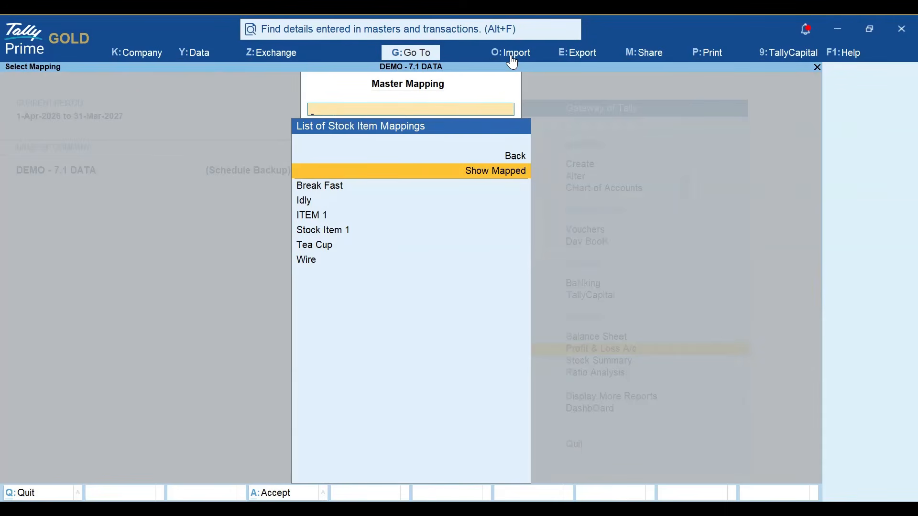
{"action": "key", "text": "Down"}
{"action": "key", "text": "Down"}
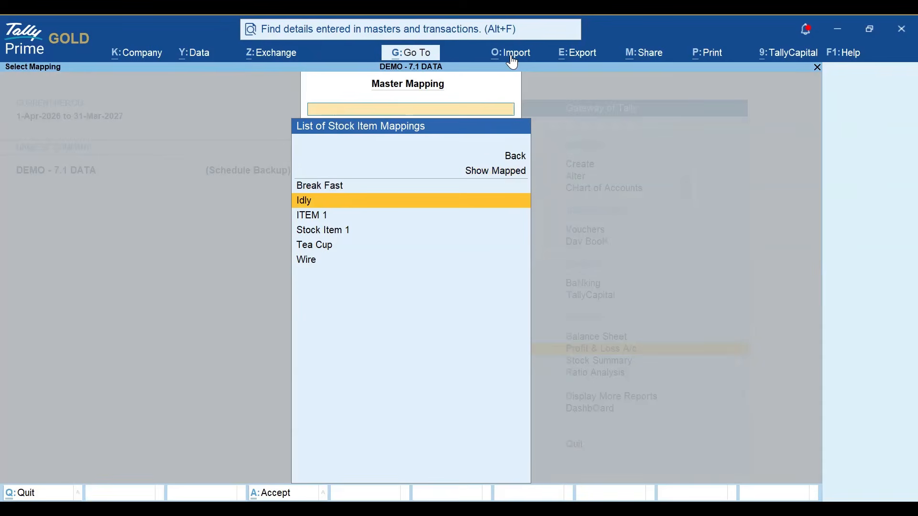
{"action": "key", "text": "Up"}
{"action": "key", "text": "Down"}
{"action": "key", "text": "Down"}
{"action": "key", "text": "Down"}
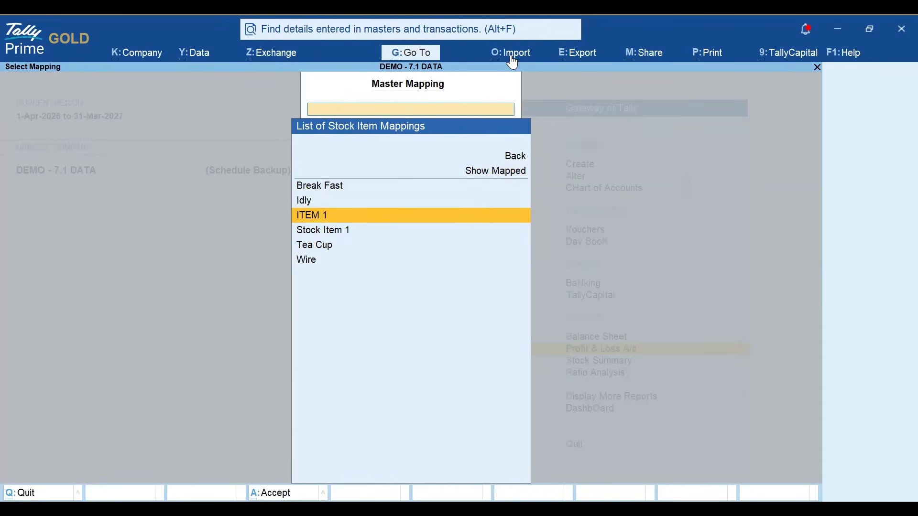
{"action": "key", "text": "Return"}
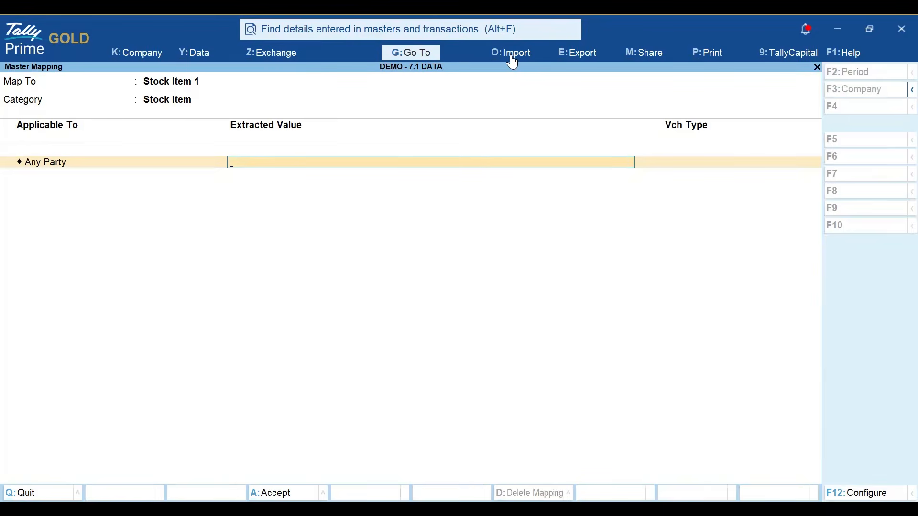
{"action": "key", "text": "BackSpace"}
{"action": "key", "text": "Down"}
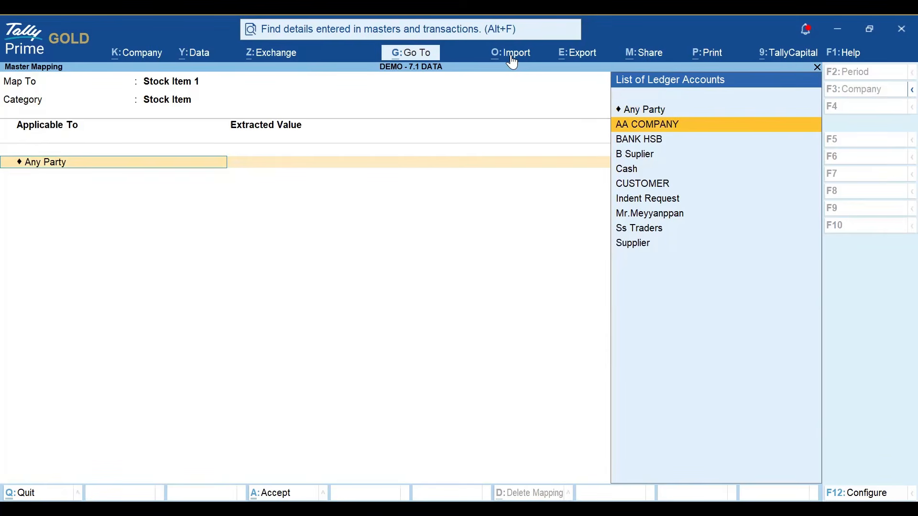
Step: Quit the Stock Item 1 mapping without saving and return to the Gateway of Tally
{"action": "key", "text": "Escape"}
{"action": "key", "text": "Escape"}
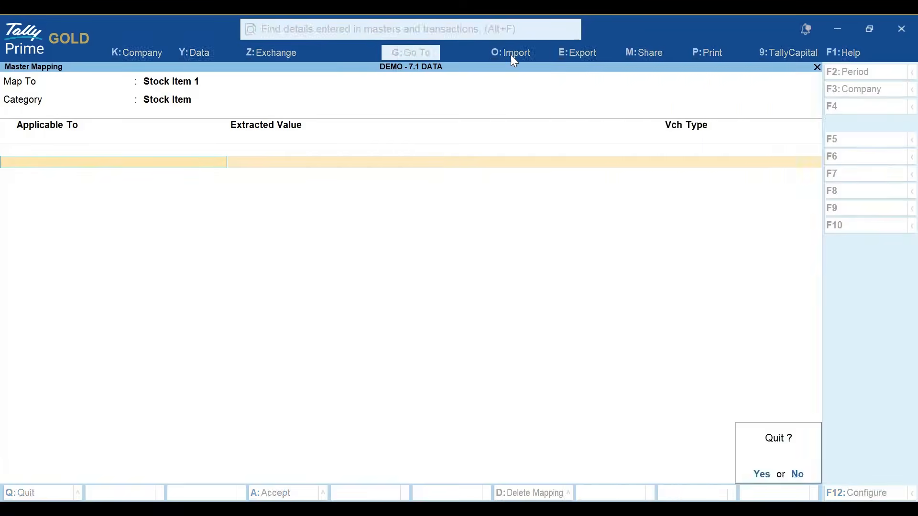
{"action": "key", "text": "y"}
{"action": "key", "text": "Up"}
{"action": "key", "text": "Up"}
{"action": "key", "text": "Up"}
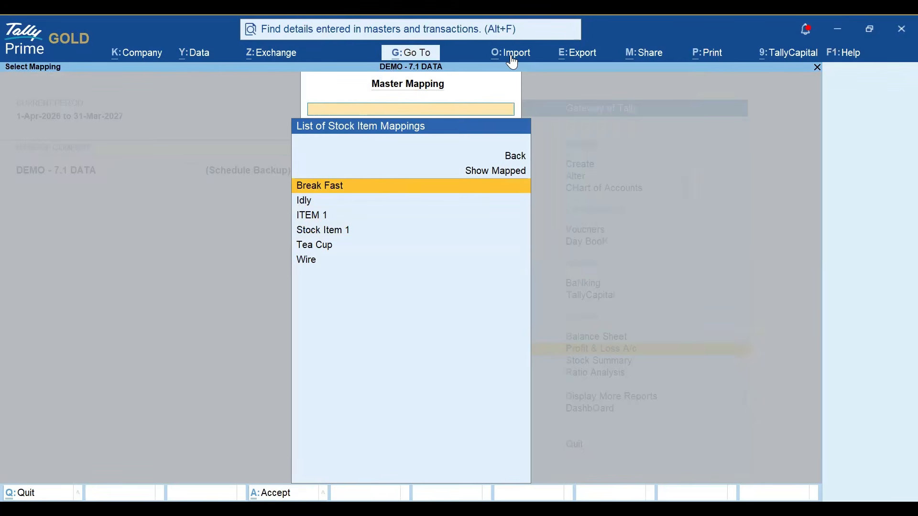
{"action": "key", "text": "Escape"}
{"action": "key", "text": "Escape"}
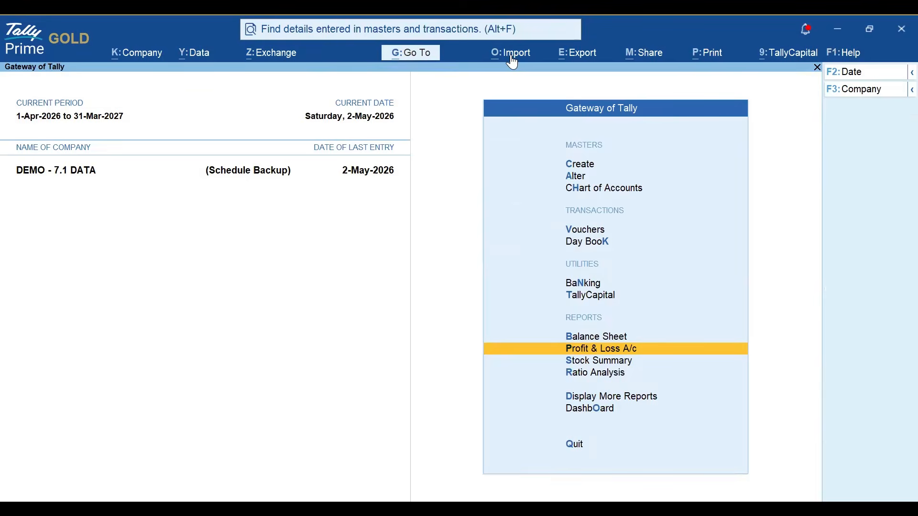
Step: Open Master Mapping again from the complete set of Docs by Ira import options
{"action": "key", "text": "alt+o"}
{"action": "key", "text": "Down"}
{"action": "key", "text": "Down"}
{"action": "key", "text": "Down"}
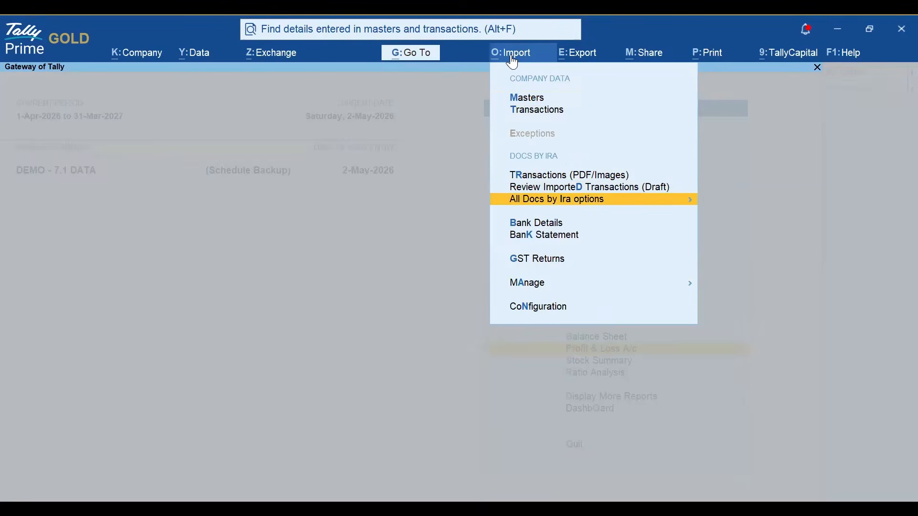
{"action": "key", "text": "Return"}
{"action": "key", "text": "Down"}
{"action": "key", "text": "Down"}
{"action": "key", "text": "Return"}
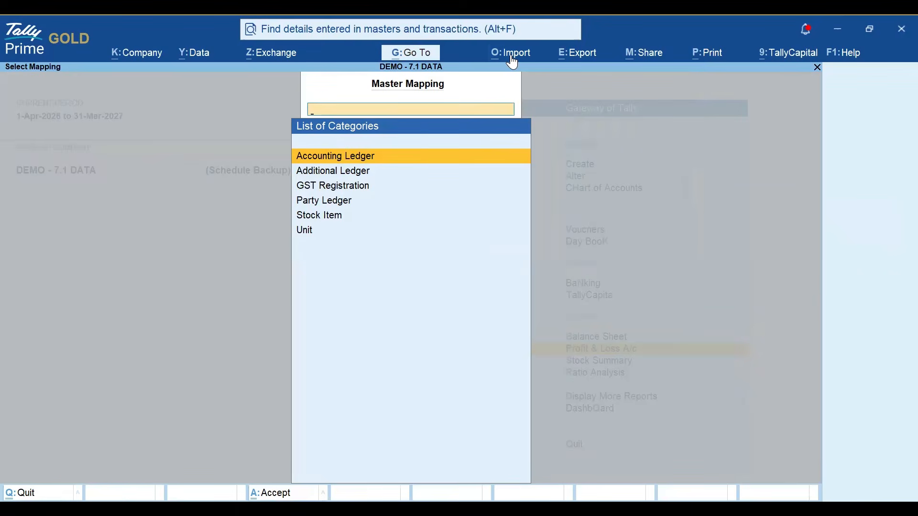
Step: Open the Stock Item category in Master Mapping and list all stock items, including unmapped ones
{"action": "key", "text": "Down"}
{"action": "key", "text": "Down"}
{"action": "key", "text": "Down"}
{"action": "key", "text": "Down"}
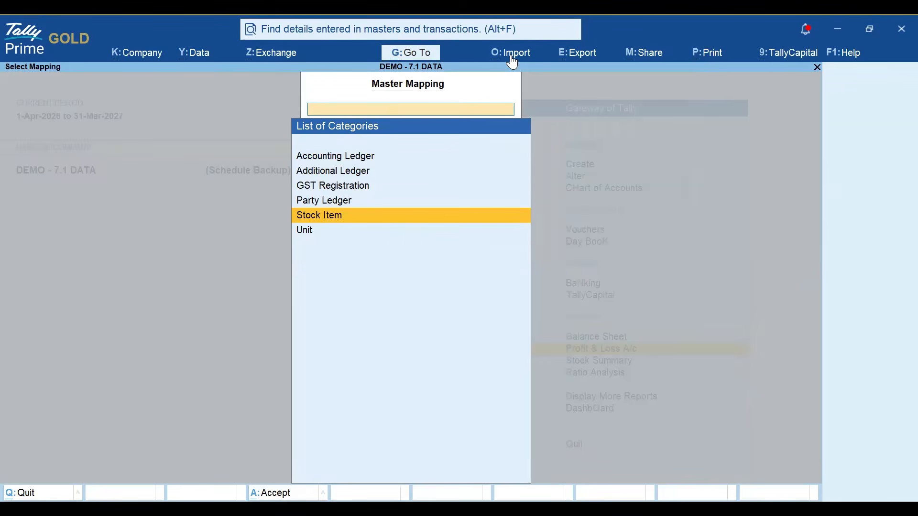
{"action": "key", "text": "Return"}
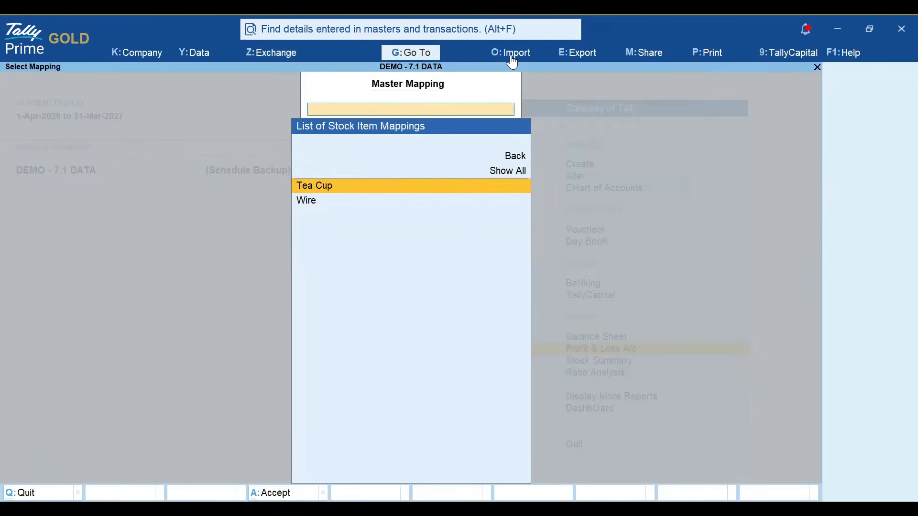
{"action": "key", "text": "Up"}
{"action": "key", "text": "Return"}
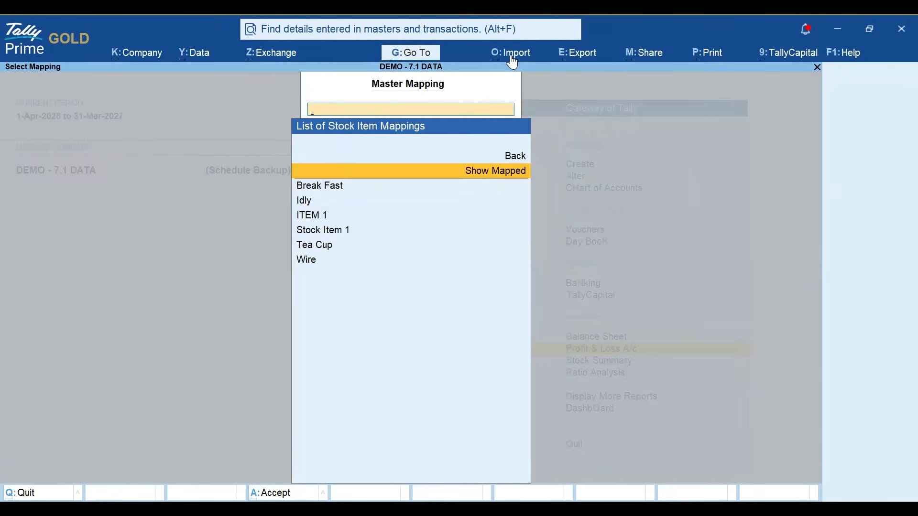
Step: Open the Stock Item 1 mapping, examine its applicable parties with Any Party kept, and quit to the Gateway of Tally without saving
{"action": "key", "text": "Down"}
{"action": "key", "text": "Down"}
{"action": "key", "text": "Down"}
{"action": "key", "text": "Down"}
{"action": "key", "text": "Down"}
{"action": "key", "text": "Up"}
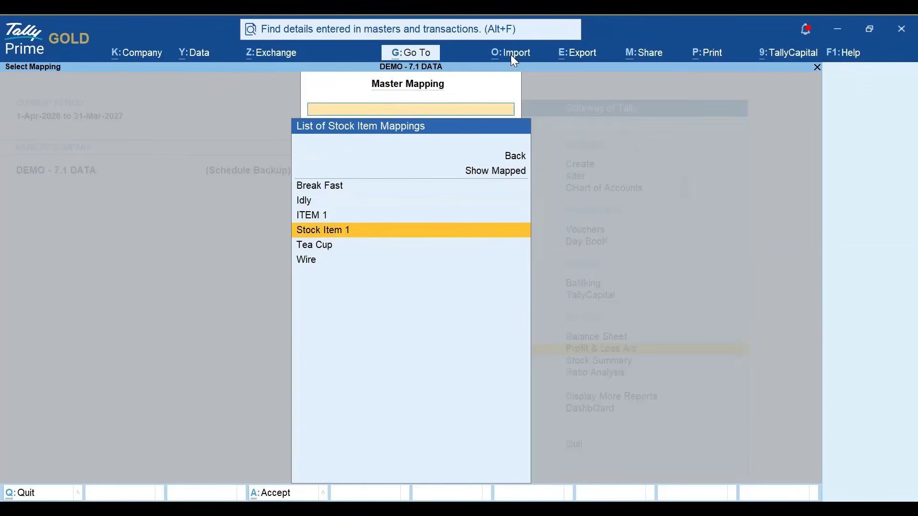
{"action": "key", "text": "Return"}
{"action": "key", "text": "BackSpace"}
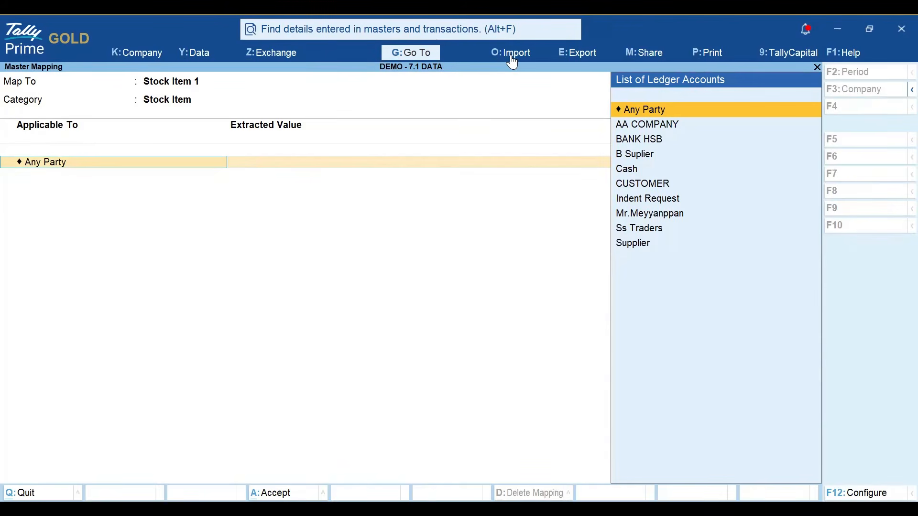
{"action": "key", "text": "Down"}
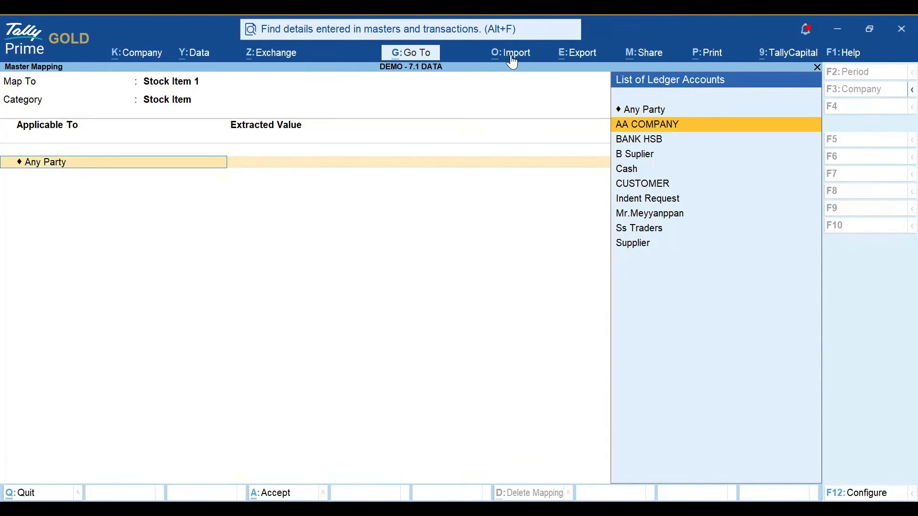
{"action": "key", "text": "Up"}
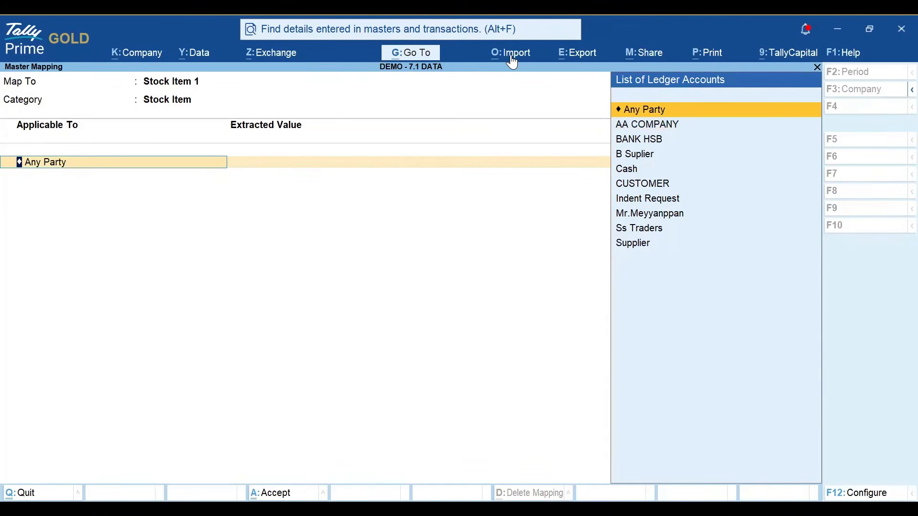
{"action": "key", "text": "Return"}
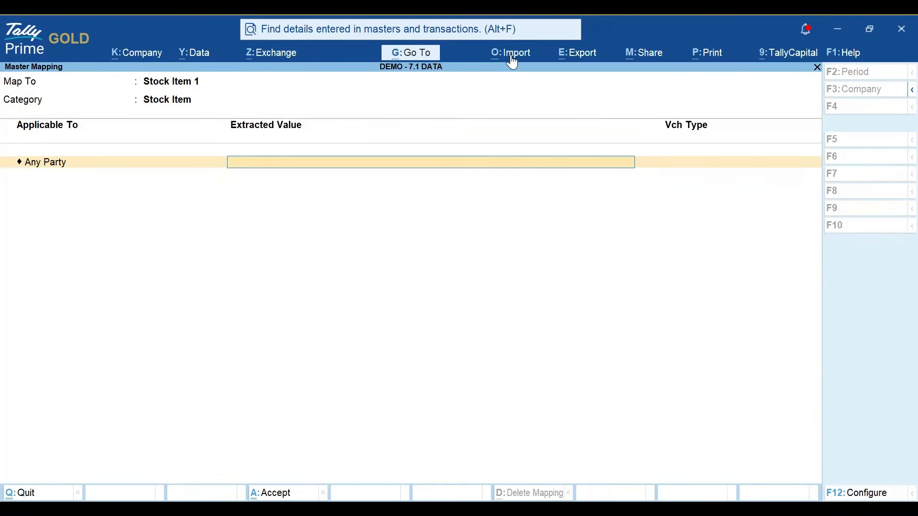
{"action": "key", "text": "Escape"}
{"action": "key", "text": "Escape"}
{"action": "key", "text": "Escape"}
{"action": "key", "text": "Escape"}
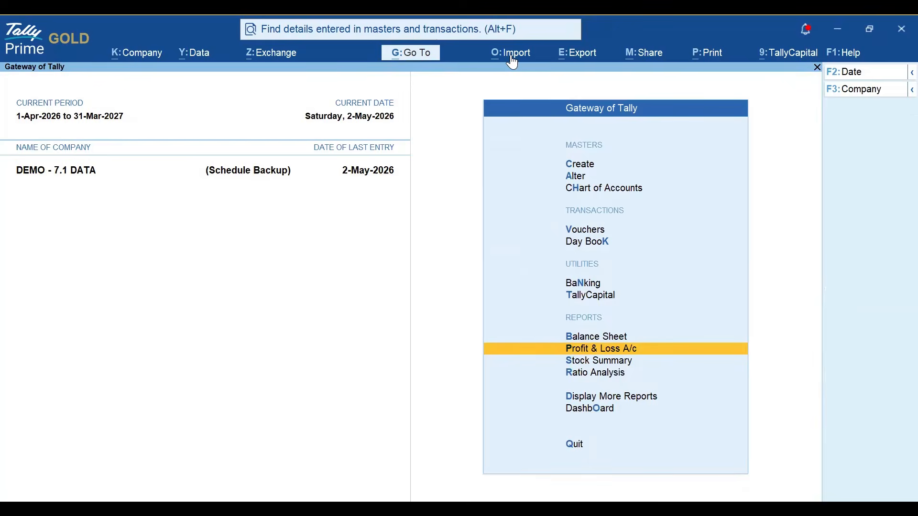
{"action": "left_click", "coordinate": [513, 63]}
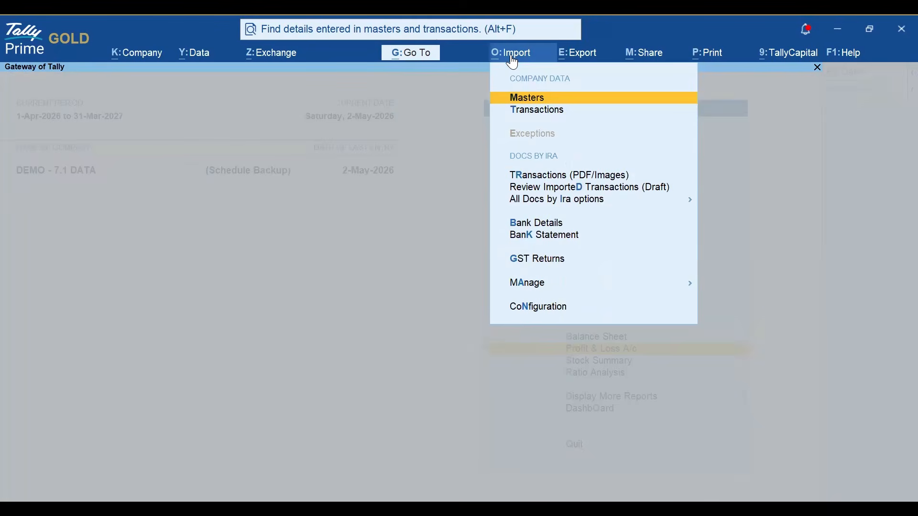
{"action": "key", "text": "Down"}
{"action": "key", "text": "Down"}
{"action": "key", "text": "Down"}
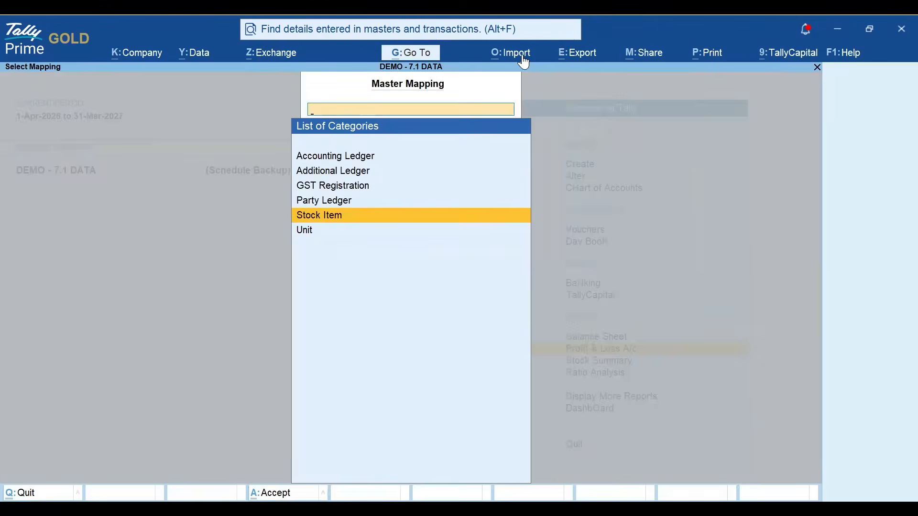
{"action": "key", "text": "Escape"}
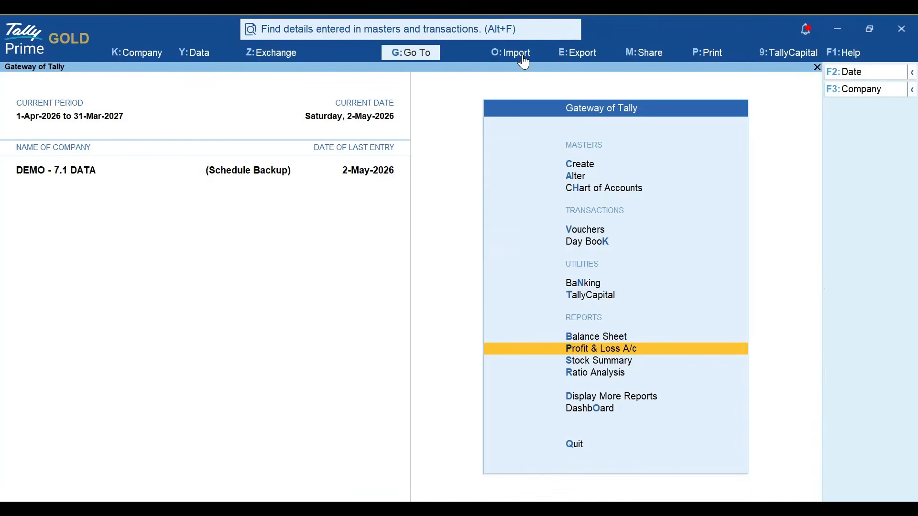
{"action": "left_click", "coordinate": [522, 56]}
{"action": "key", "text": "Down"}
{"action": "key", "text": "Down"}
{"action": "key", "text": "Down"}
{"action": "key", "text": "Down"}
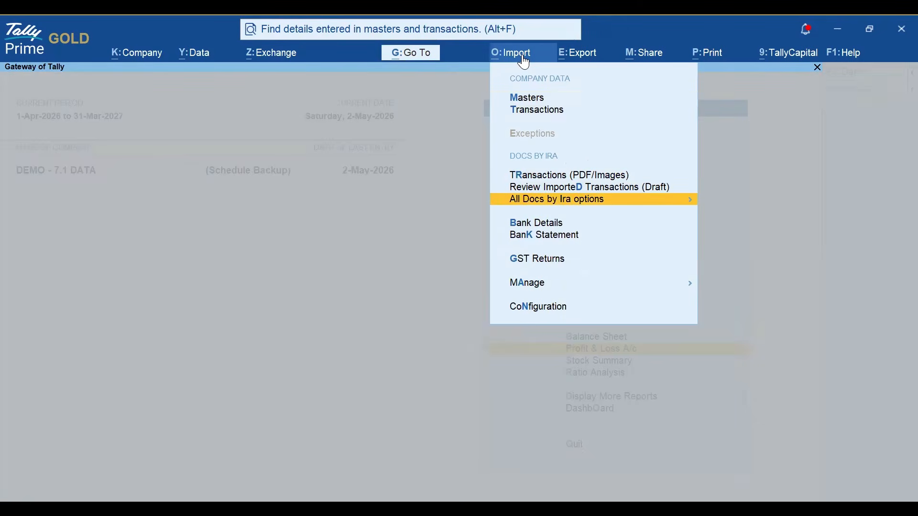
{"action": "key", "text": "Return"}
{"action": "key", "text": "Down"}
{"action": "key", "text": "Down"}
{"action": "key", "text": "Return"}
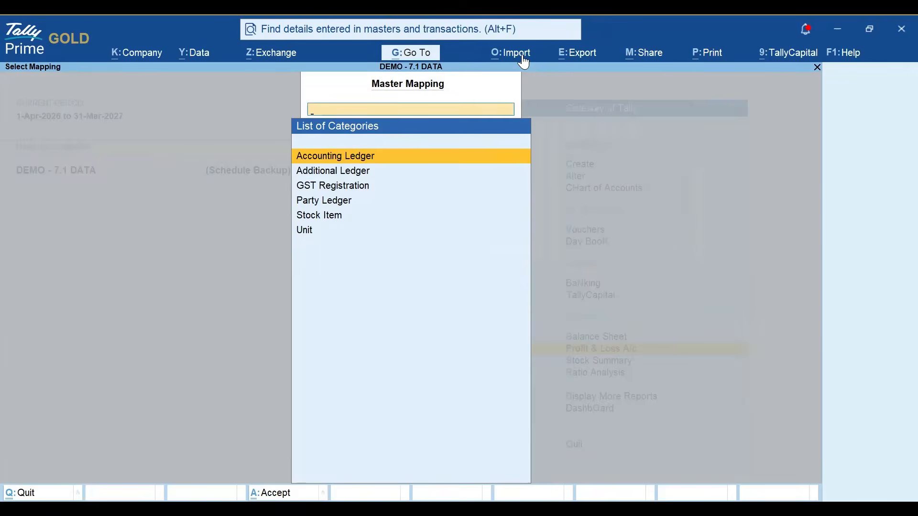
{"action": "key", "text": "Escape"}
Step: Review the imported draft transactions and open the 5-Jul-2026 sales draft with reference ATLUS/114/26-27
{"action": "left_click", "coordinate": [523, 57]}
{"action": "key", "text": "Down"}
{"action": "key", "text": "Down"}
{"action": "key", "text": "Down"}
{"action": "key", "text": "Return"}
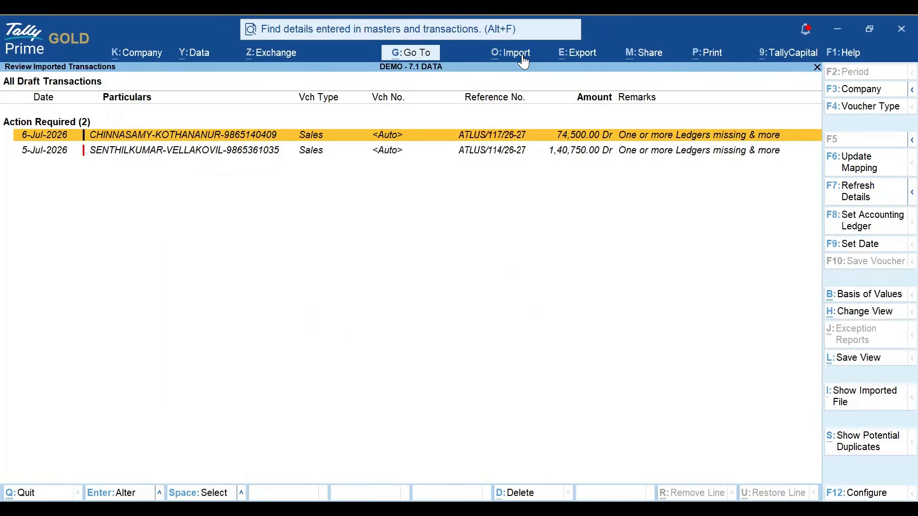
{"action": "left_click", "coordinate": [497, 151]}
{"action": "left_click", "coordinate": [497, 150]}
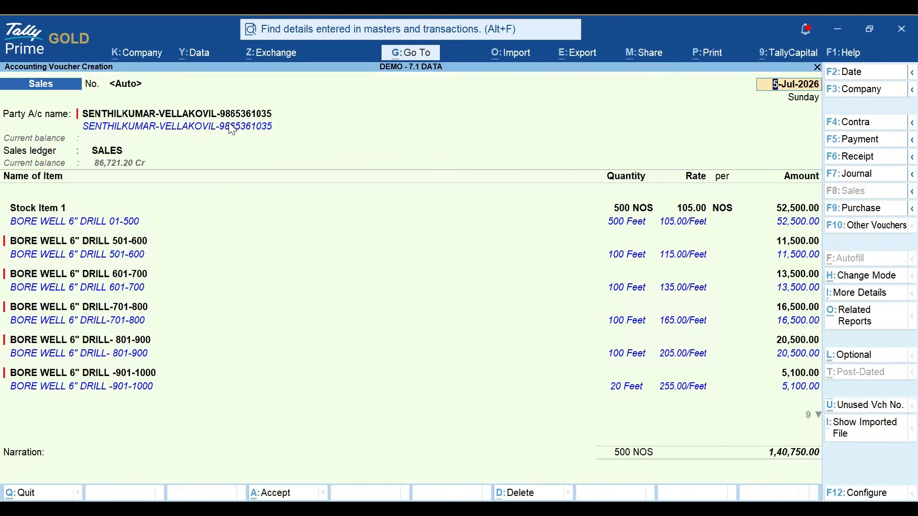
Step: Copy the full party account name from the draft sales voucher, and quit the voucher back to the Gateway of Tally
{"action": "left_click", "coordinate": [245, 112]}
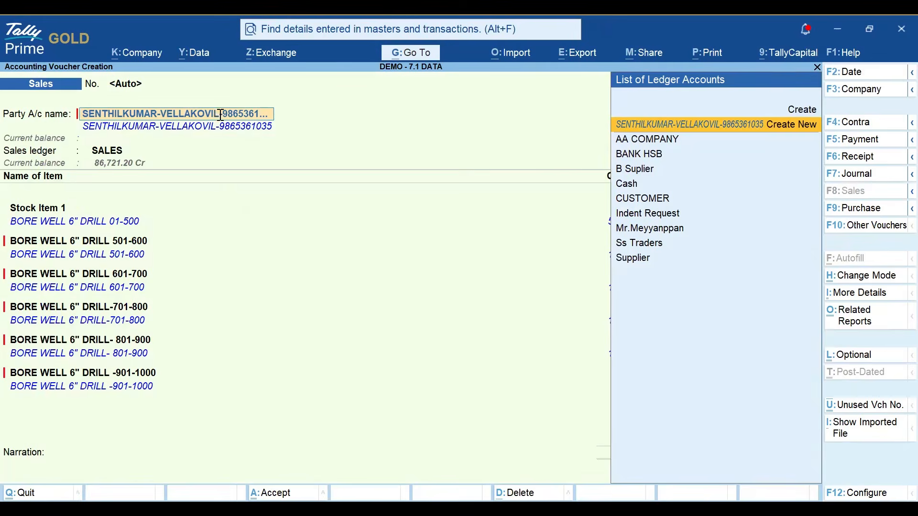
{"action": "left_click", "coordinate": [271, 112]}
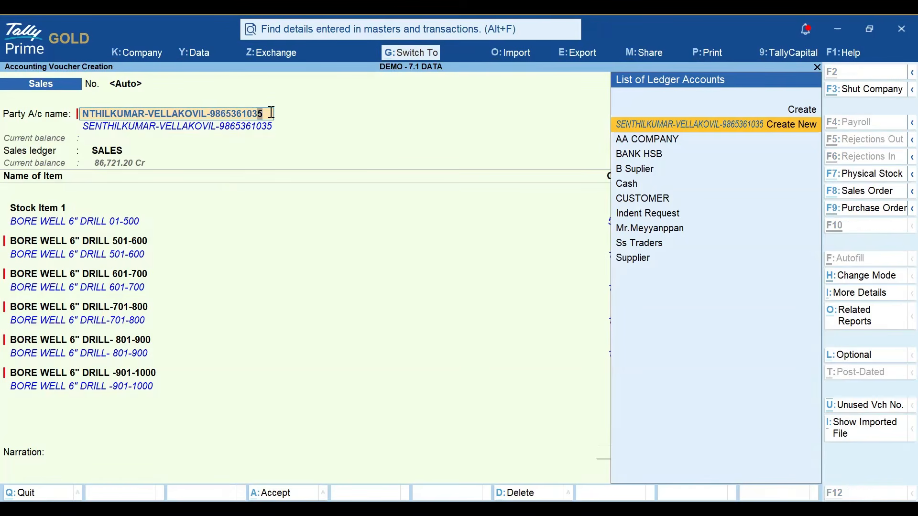
{"action": "left_click", "coordinate": [271, 113]}
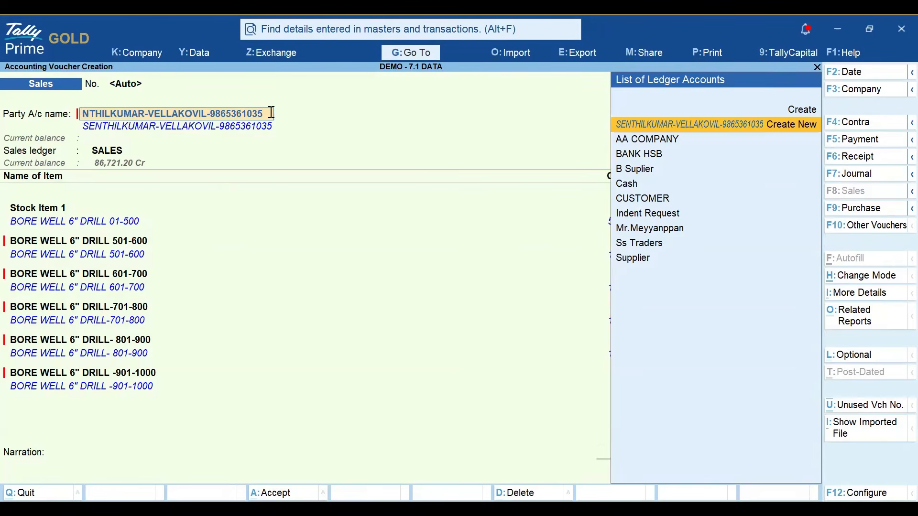
{"action": "left_click_drag", "start_coordinate": [269, 115], "coordinate": [55, 111]}
{"action": "key", "text": "ctrl+c"}
{"action": "key", "text": "Escape"}
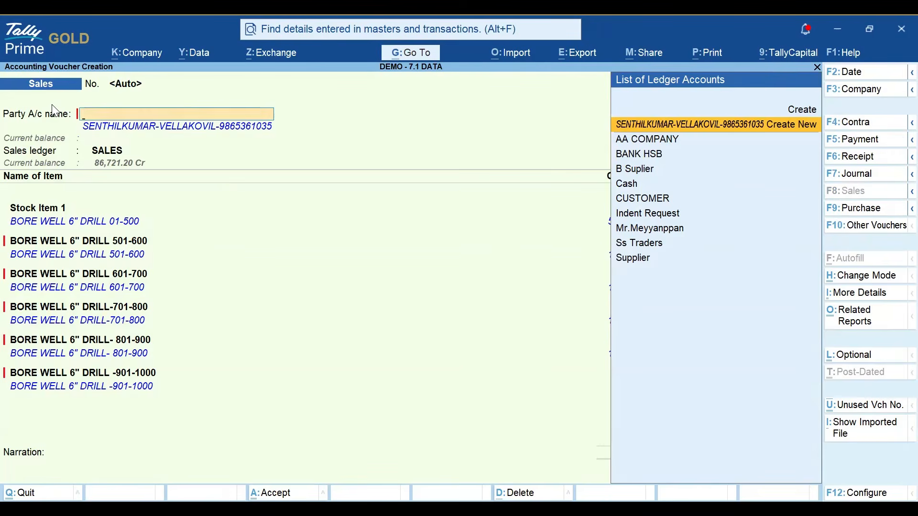
{"action": "key", "text": "Escape"}
{"action": "key", "text": "Return"}
{"action": "key", "text": "Escape"}
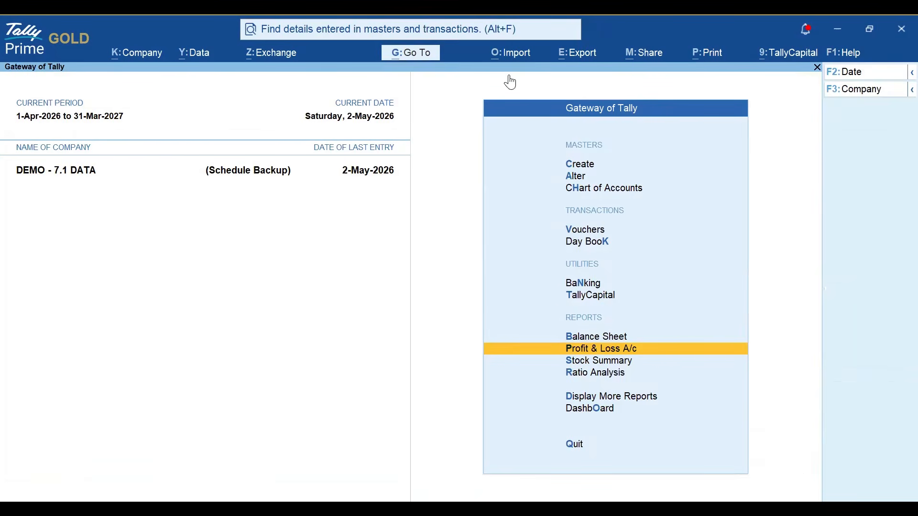
Step: Open Master Mapping through all the Docs by Ira options to set up a party mapping
{"action": "left_click", "coordinate": [512, 54]}
{"action": "key", "text": "Down"}
{"action": "key", "text": "Down"}
{"action": "key", "text": "Down"}
{"action": "key", "text": "Down"}
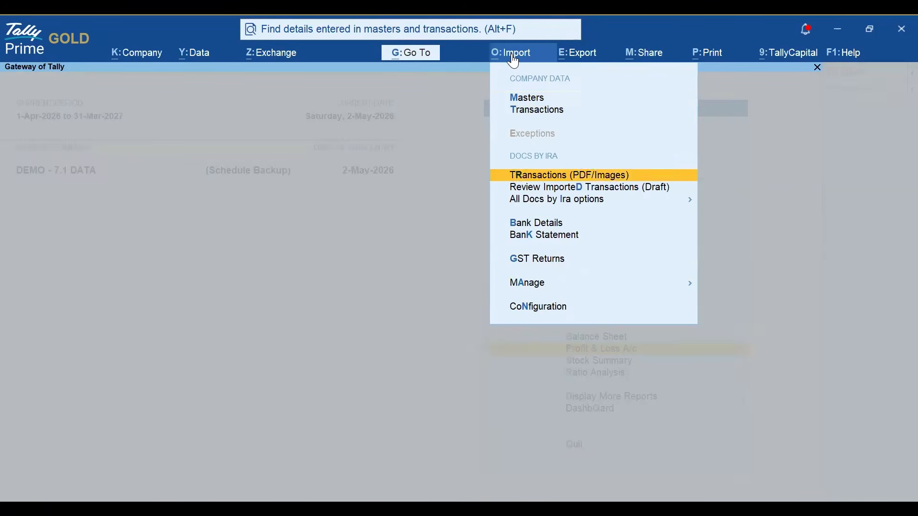
{"action": "key", "text": "Return"}
{"action": "key", "text": "Down"}
{"action": "key", "text": "Down"}
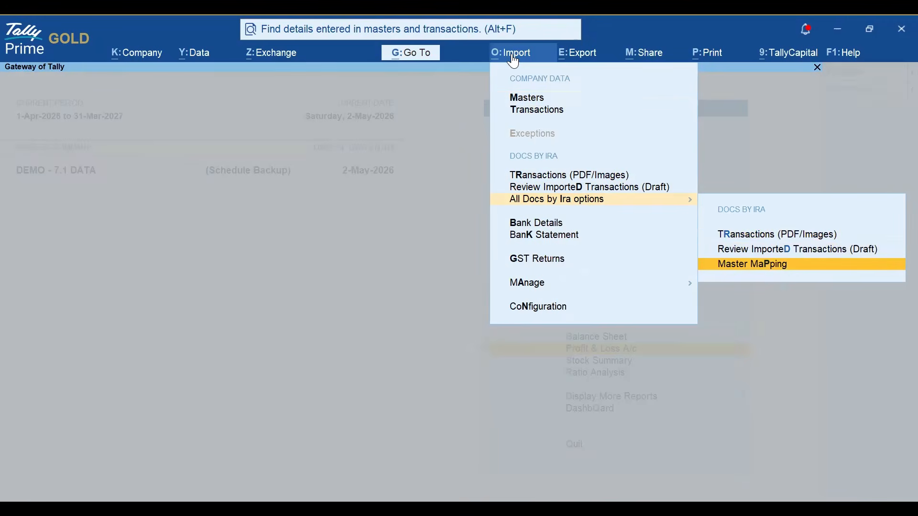
{"action": "key", "text": "Return"}
Step: Open the AA COMPANY mapping in the Party Ledger category, examine its extracted values, and close it
{"action": "key", "text": "Down"}
{"action": "key", "text": "Down"}
{"action": "key", "text": "Down"}
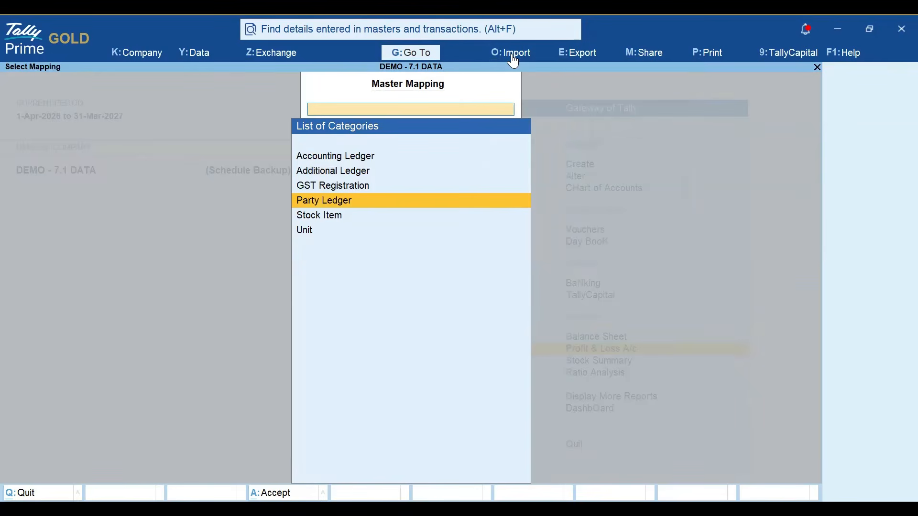
{"action": "key", "text": "Return"}
{"action": "key", "text": "Return"}
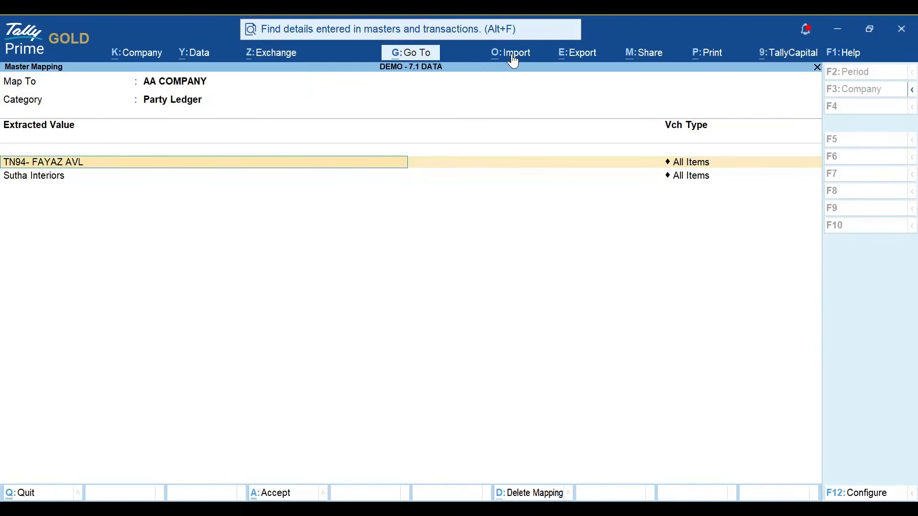
{"action": "key", "text": "Escape"}
{"action": "key", "text": "Escape"}
Step: Show all ledgers in the Party Ledger category and open the mapping for CUSTOMER
{"action": "key", "text": "Return"}
{"action": "key", "text": "Up"}
{"action": "key", "text": "Return"}
{"action": "key", "text": "Down"}
{"action": "key", "text": "Down"}
{"action": "key", "text": "Down"}
{"action": "key", "text": "Down"}
{"action": "key", "text": "Down"}
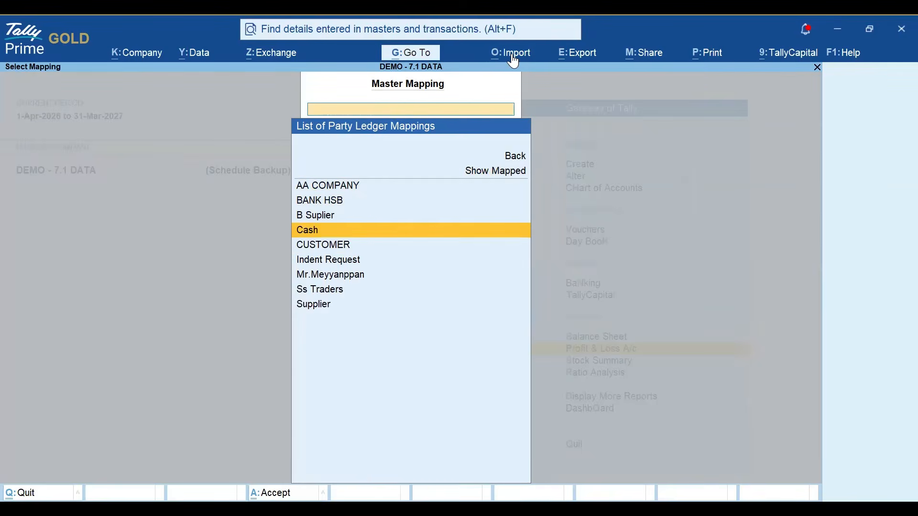
{"action": "key", "text": "Return"}
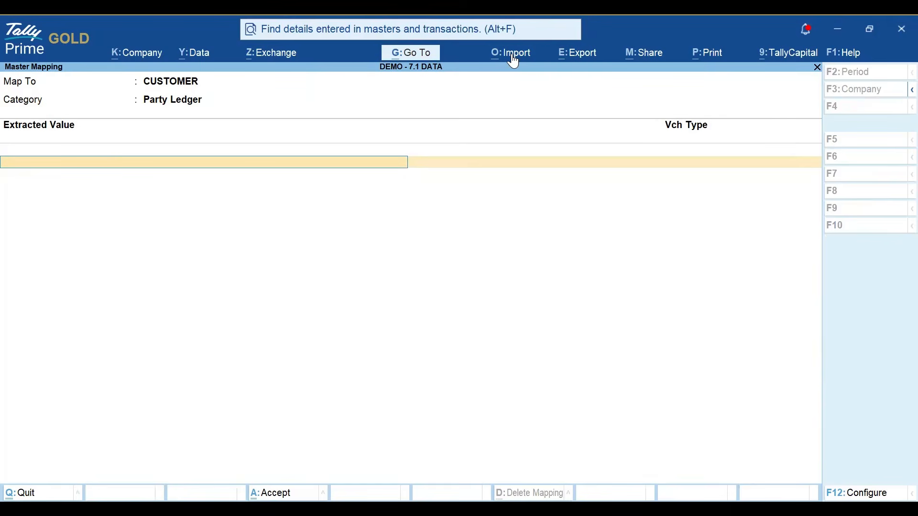
Step: Paste the copied party name as CUSTOMER's extracted value for All Items voucher types, accept the mapping, and return to the Gateway of Tally
{"action": "key", "text": "ctrl+v"}
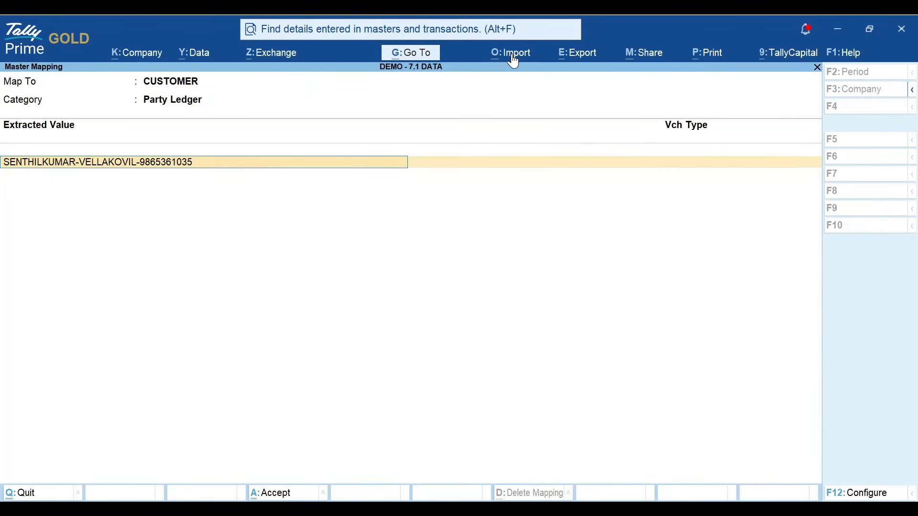
{"action": "key", "text": "Return"}
{"action": "key", "text": "Return"}
{"action": "key", "text": "Return"}
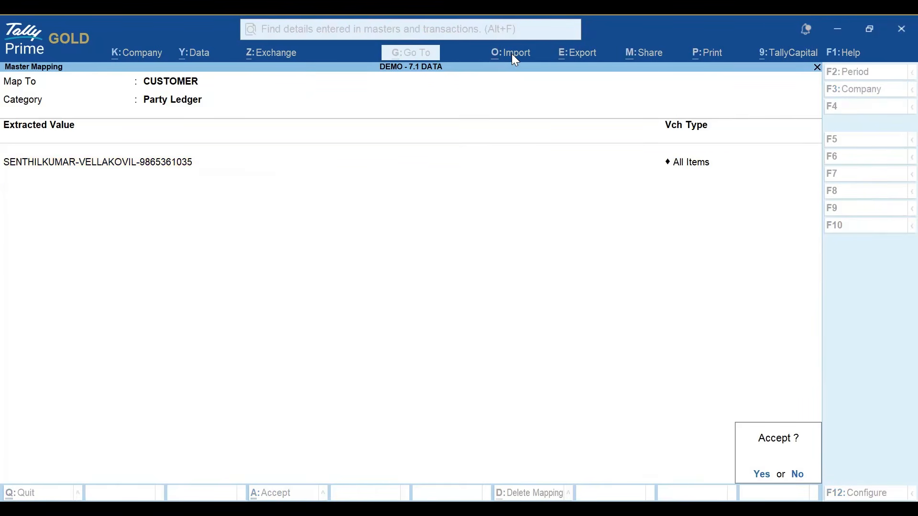
{"action": "key", "text": "y"}
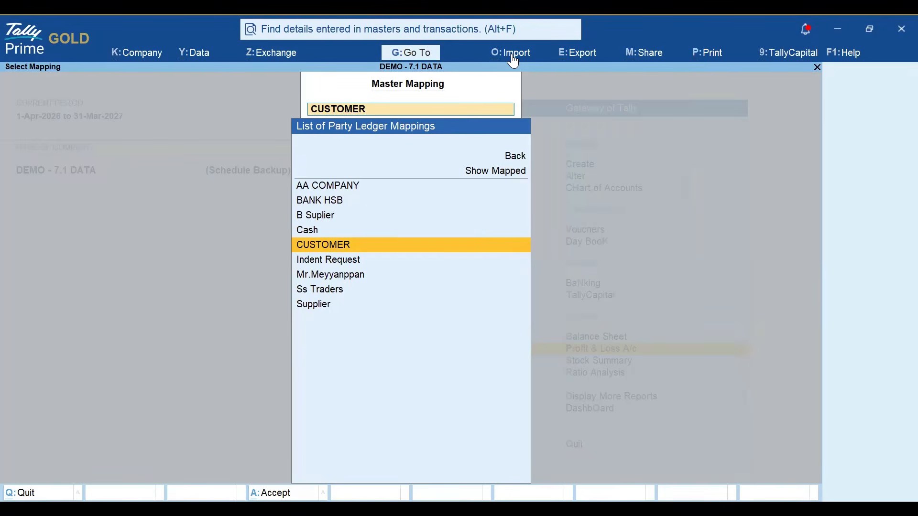
{"action": "key", "text": "Escape"}
{"action": "key", "text": "Escape"}
{"action": "key", "text": "Escape"}
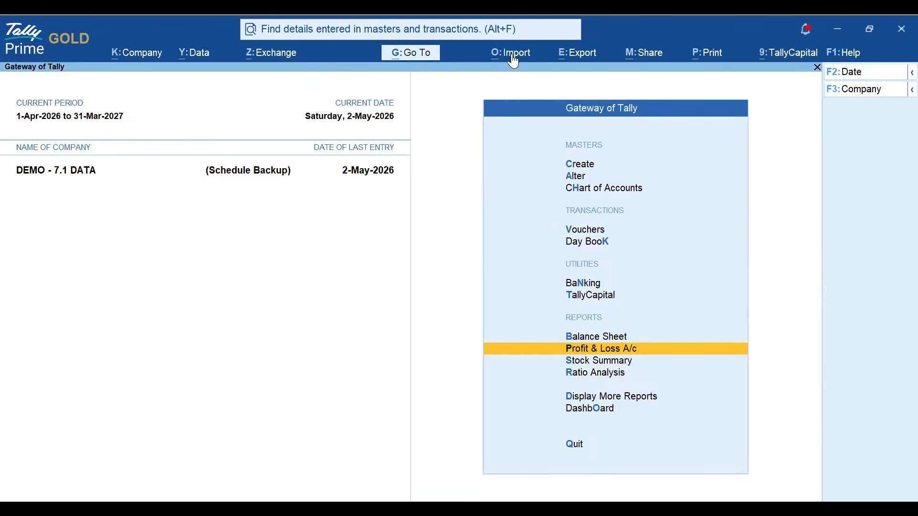
Step: Open the Docs by Ira import of transactions from PDF or images, keeping Sales vouchers in Item Invoice mode
{"action": "left_click", "coordinate": [513, 57]}
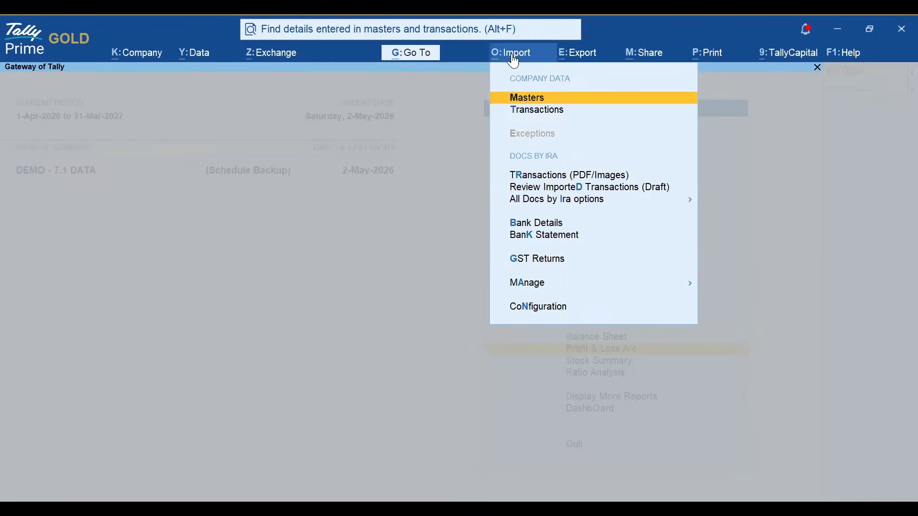
{"action": "key", "text": "Down"}
{"action": "key", "text": "Down"}
{"action": "key", "text": "Down"}
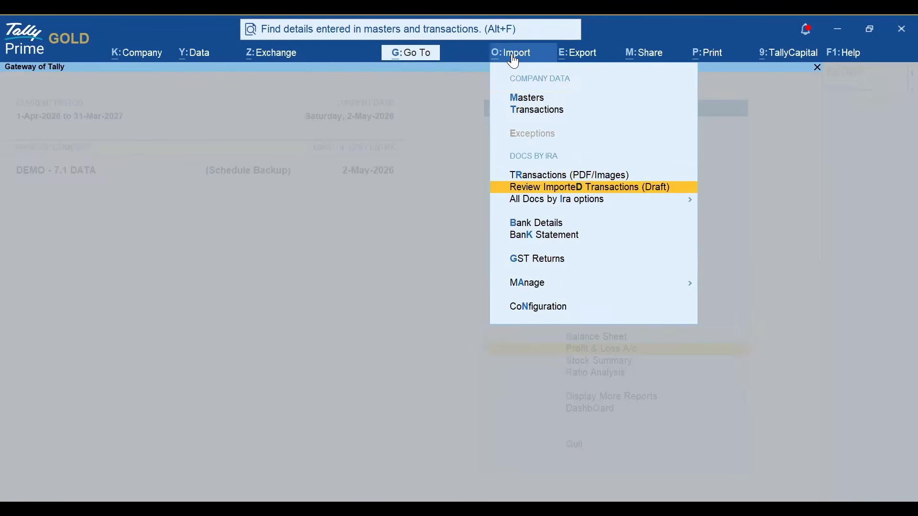
{"action": "key", "text": "Up"}
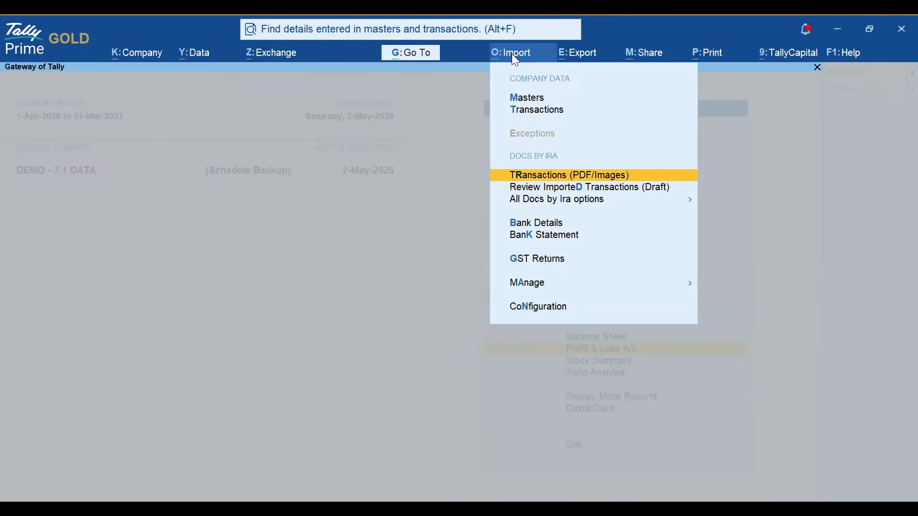
{"action": "key", "text": "Return"}
{"action": "key", "text": "Return"}
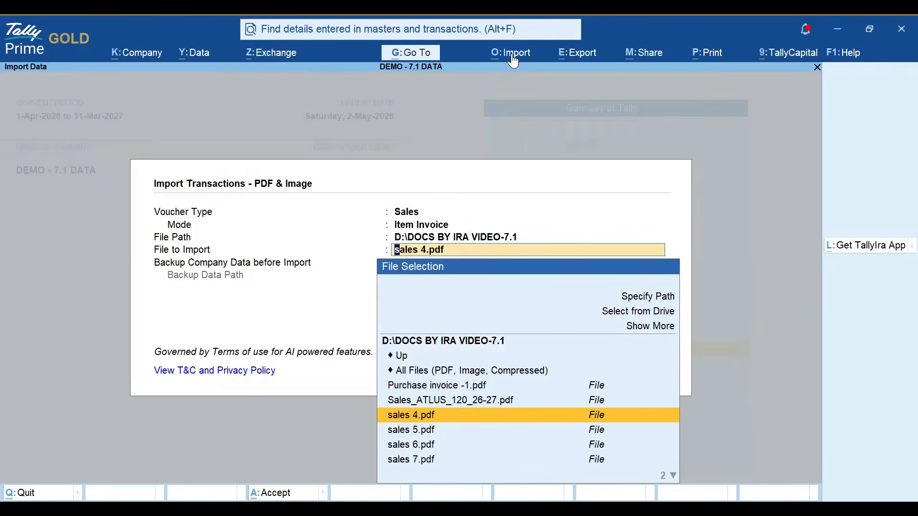
Step: Choose sales 4.pdf from the D:\DOCS BY IRA VIDEO-7.1 folder and import it as a draft sales voucher
{"action": "key", "text": "Down"}
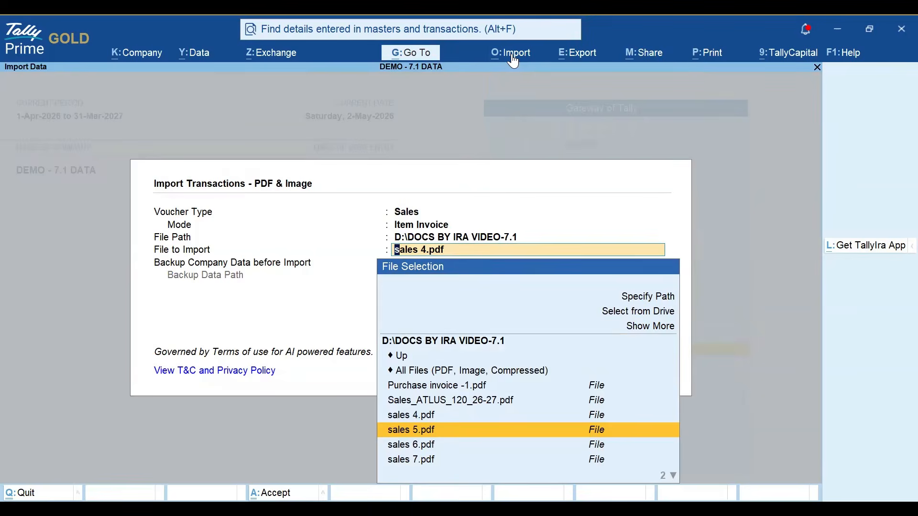
{"action": "key", "text": "Return"}
{"action": "key", "text": "BackSpace"}
{"action": "key", "text": "Up"}
{"action": "key", "text": "Return"}
{"action": "key", "text": "Return"}
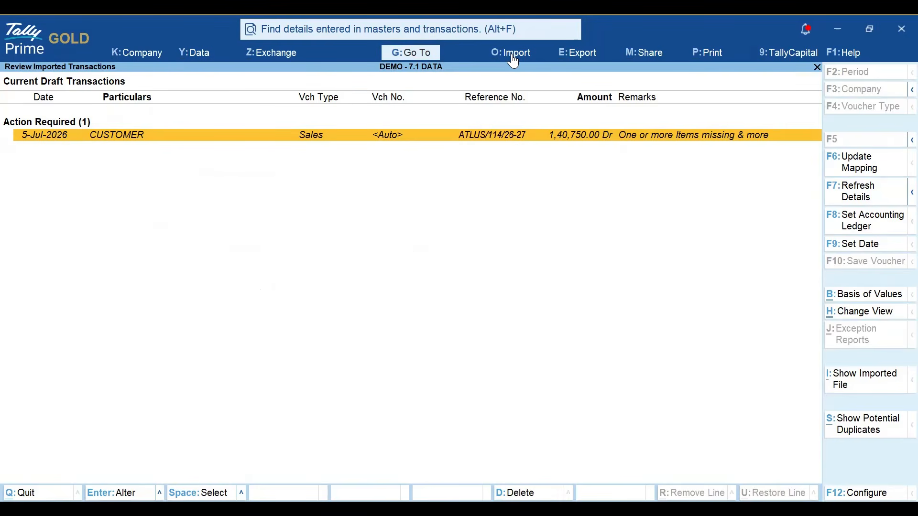
Step: Open the draft sales voucher for CUSTOMER dated 5-Jul-2026 under Action Required
{"action": "key", "text": "space"}
{"action": "key", "text": "space"}
{"action": "key", "text": "Return"}
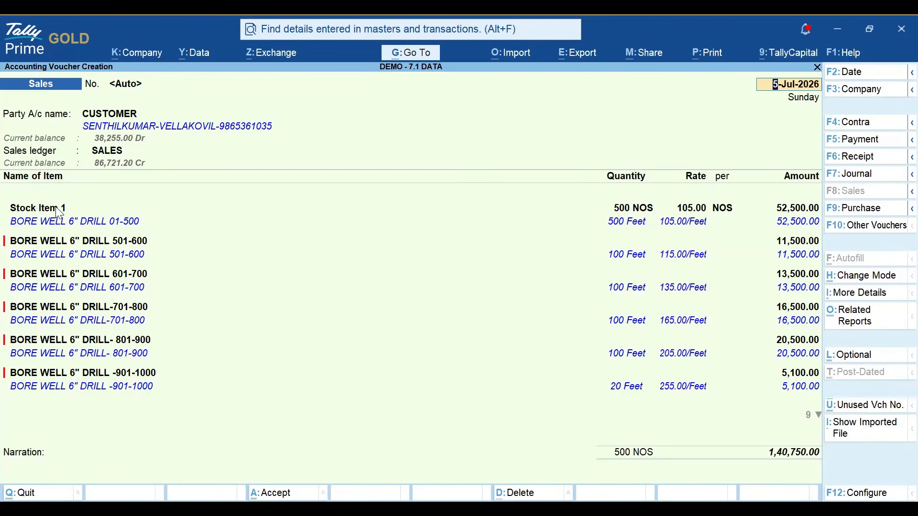
Step: Browse the stock items available for the BORE WELL 6" DRILL 501-600 line, discard the voucher changes, and return to the Gateway of Tally
{"action": "left_click", "coordinate": [83, 242]}
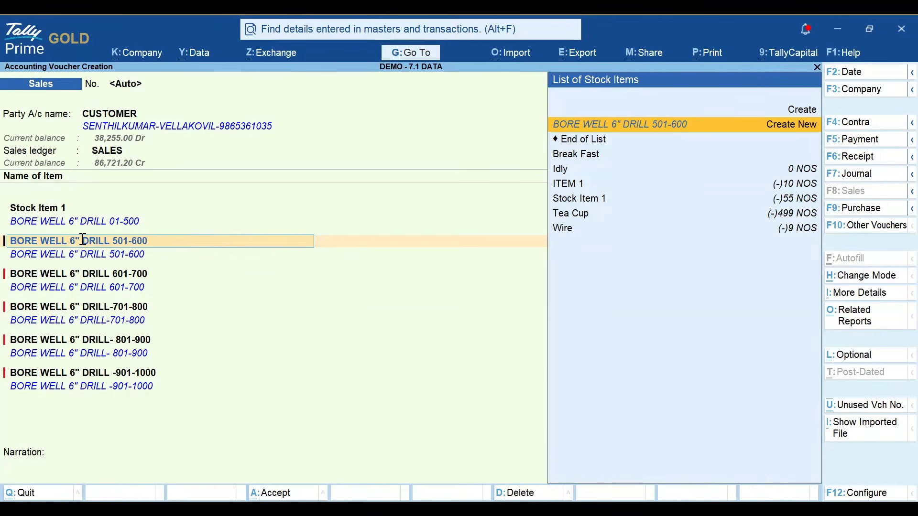
{"action": "key", "text": "Down"}
{"action": "key", "text": "Down"}
{"action": "key", "text": "Down"}
{"action": "key", "text": "Down"}
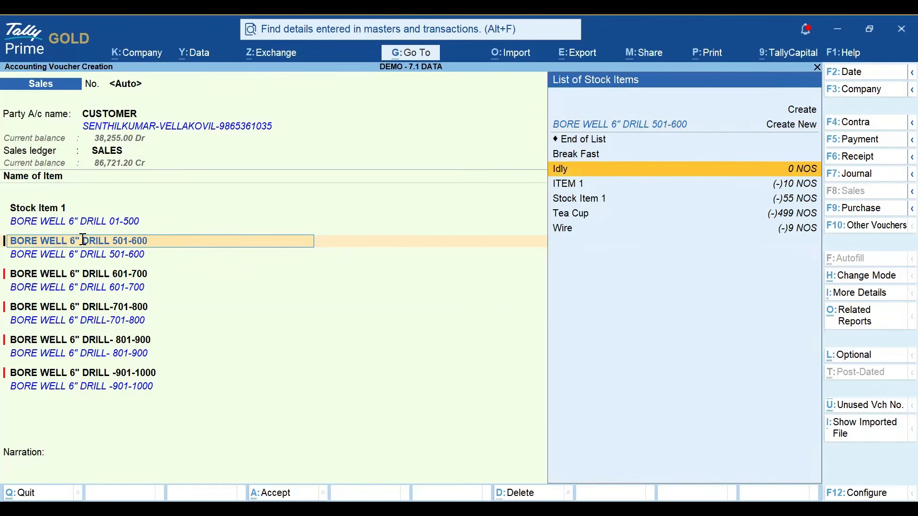
{"action": "key", "text": "Down"}
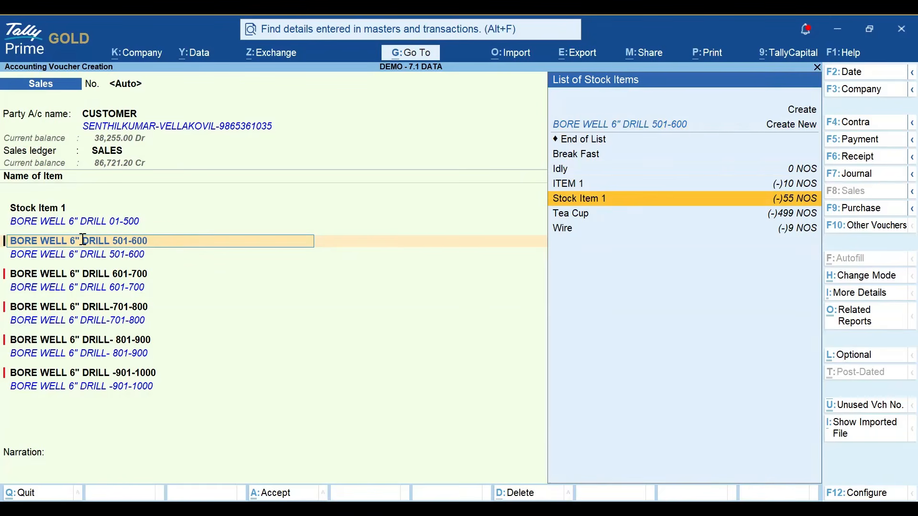
{"action": "key", "text": "Escape"}
{"action": "key", "text": "Escape"}
{"action": "key", "text": "Return"}
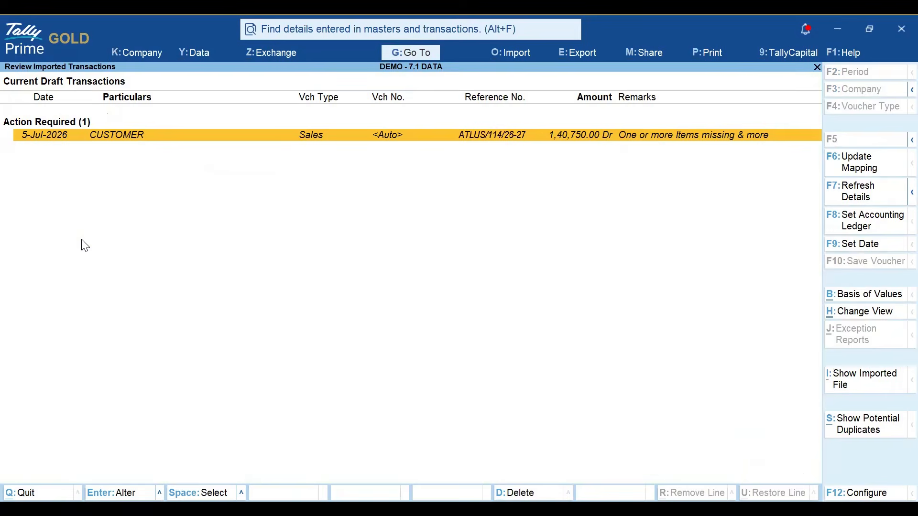
{"action": "key", "text": "Escape"}
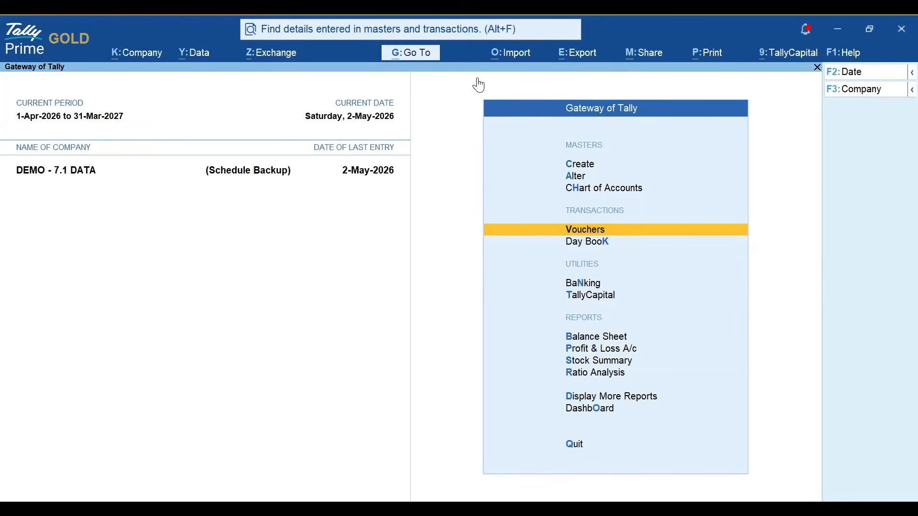
Step: Reopen the PDF and image transaction import, view the QR code for getting the TallyIra App, and close the code
{"action": "left_click", "coordinate": [513, 55]}
{"action": "key", "text": "Down"}
{"action": "key", "text": "Down"}
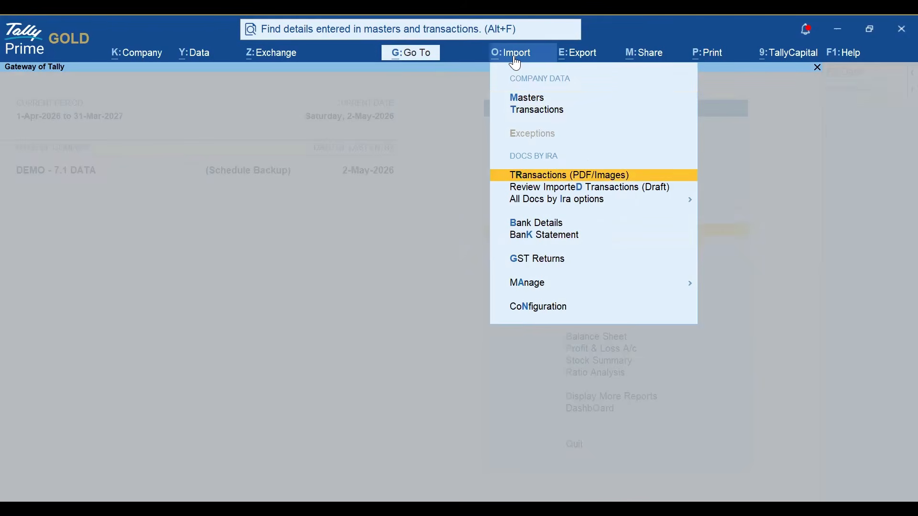
{"action": "key", "text": "Return"}
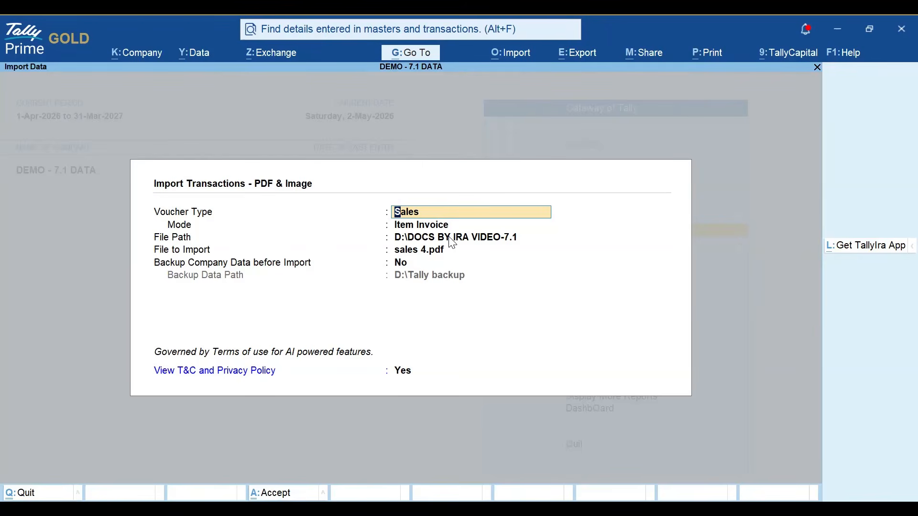
{"action": "left_click", "coordinate": [865, 247]}
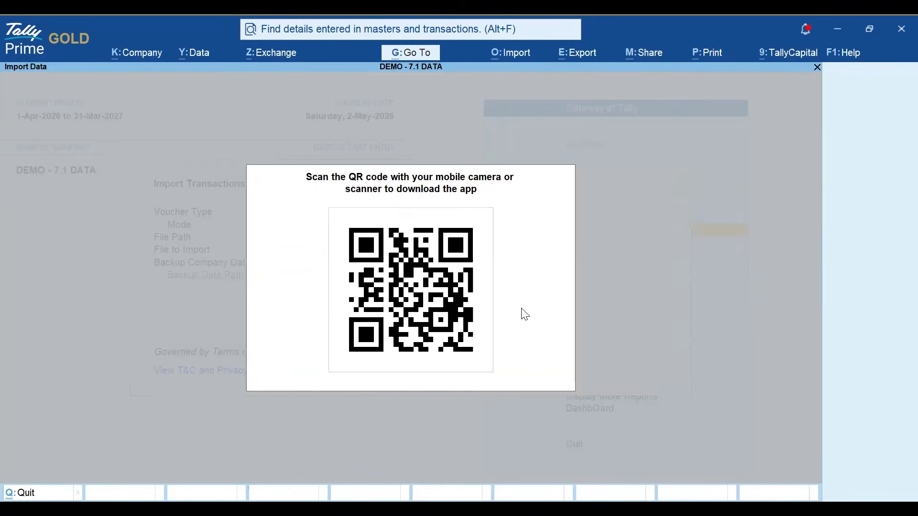
{"action": "left_click", "coordinate": [565, 374]}
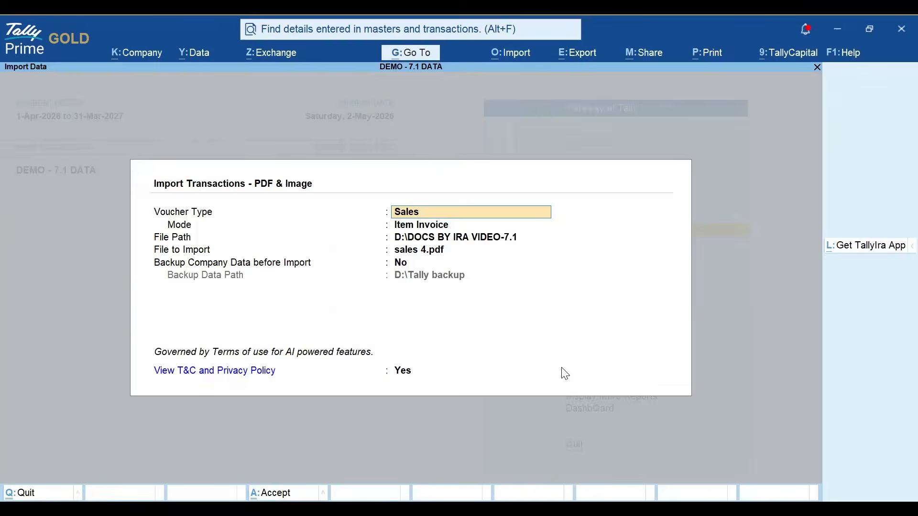